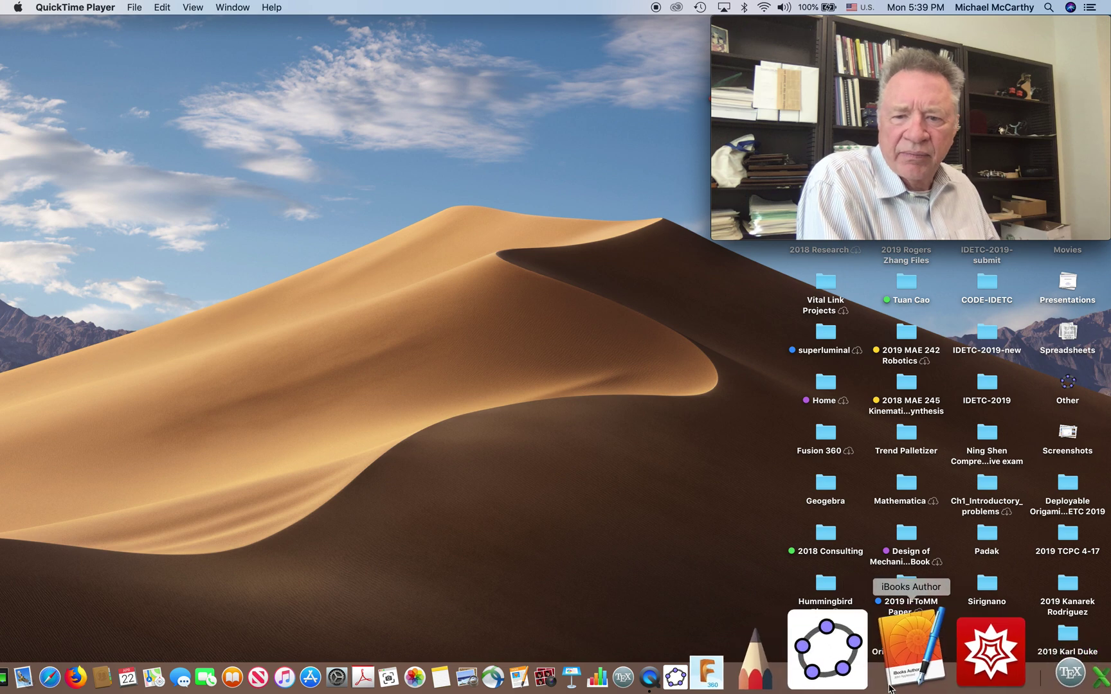
Launch GeoGebra Classic 5 and open the recent file Canonical Coordinate Systems.ggb
{"action": "left_click", "coordinate": [877, 681]}
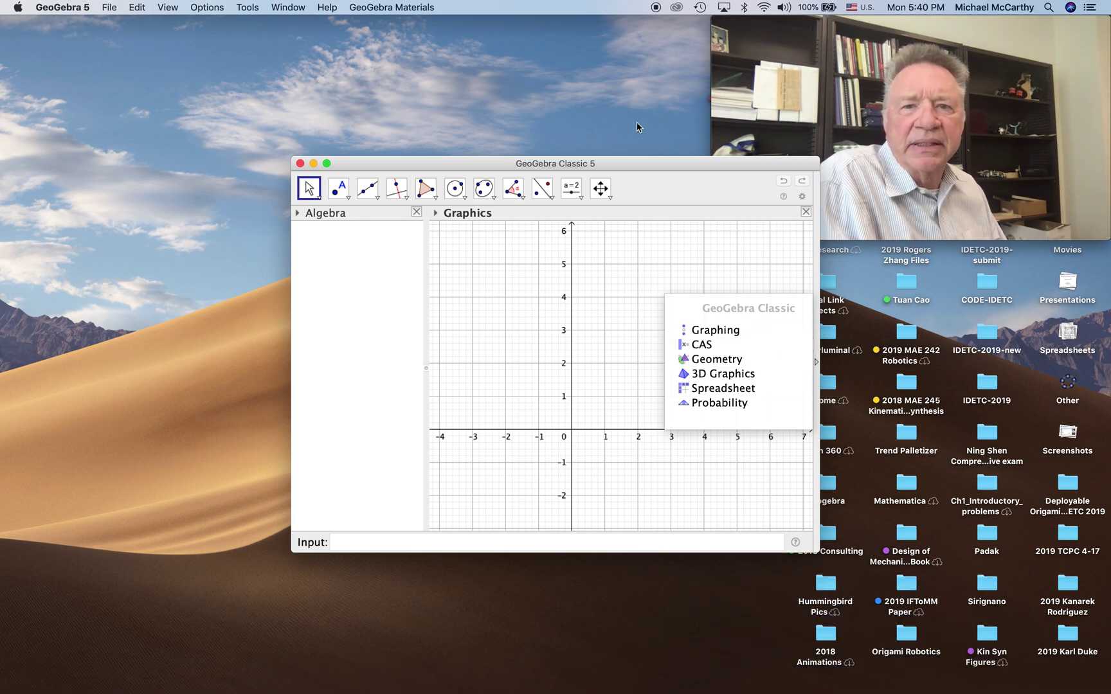
{"action": "left_click_drag", "start_coordinate": [647, 164], "coordinate": [435, 23]}
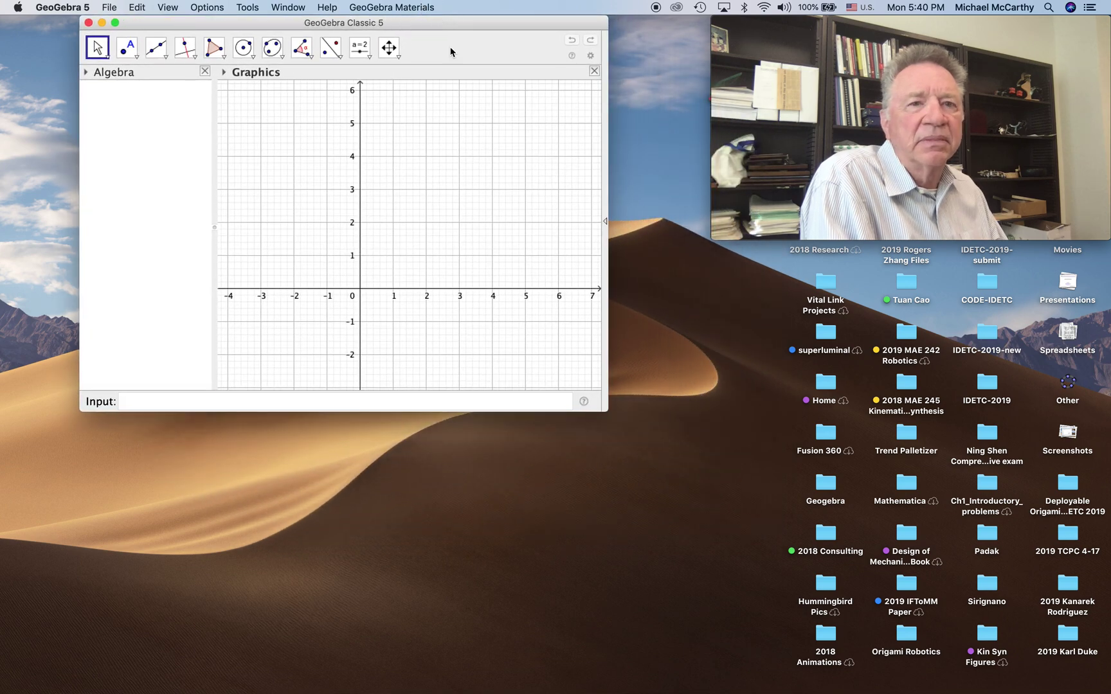
{"action": "left_click", "coordinate": [110, 7]}
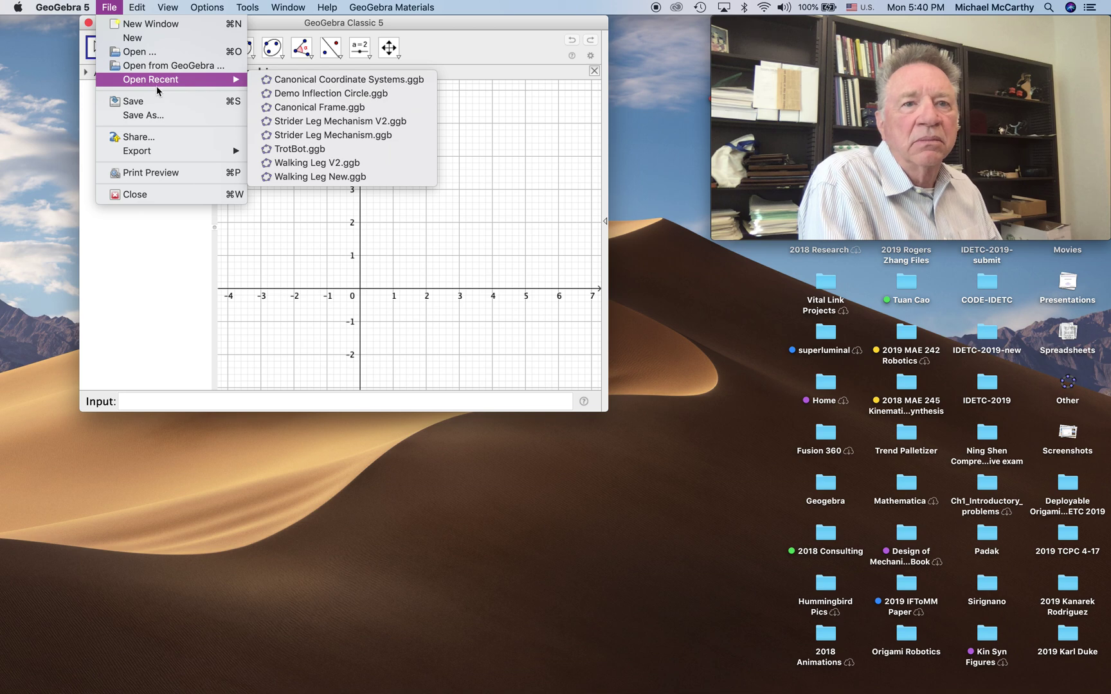
{"action": "mouse_move", "coordinate": [238, 79]}
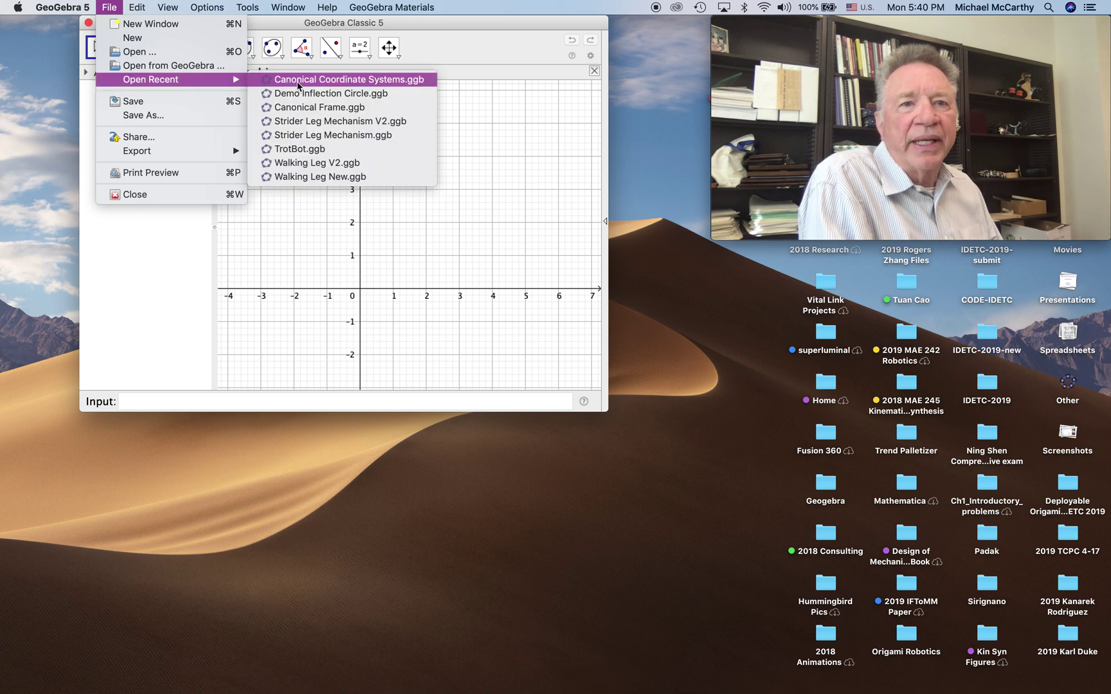
{"action": "left_click", "coordinate": [300, 81]}
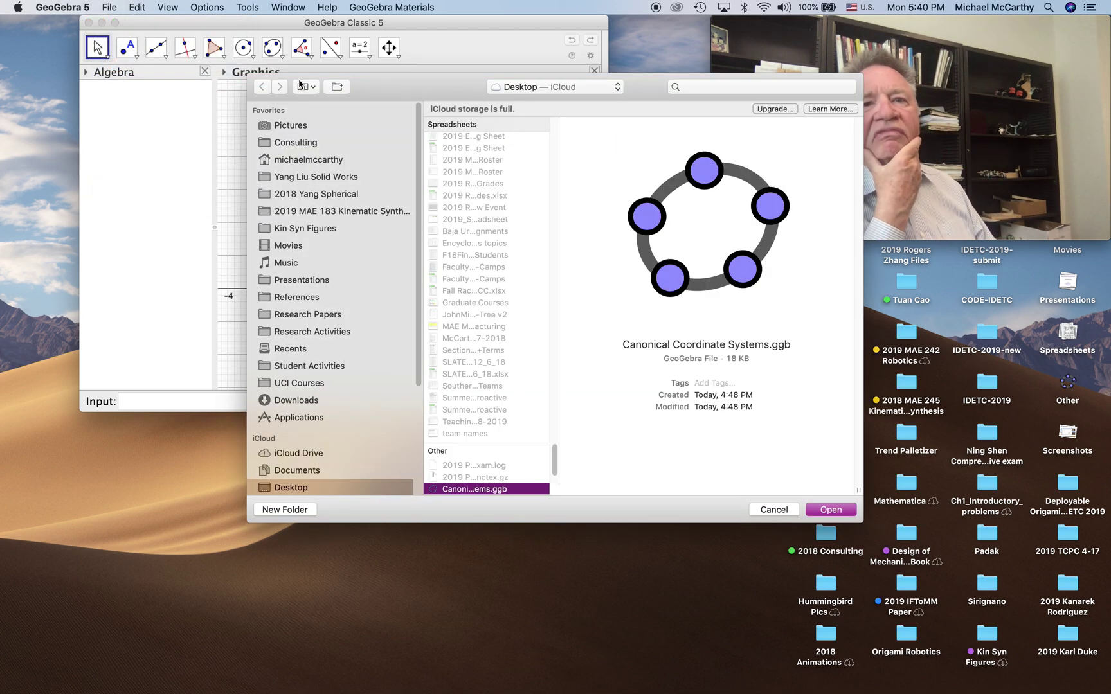
{"action": "left_click", "coordinate": [830, 509]}
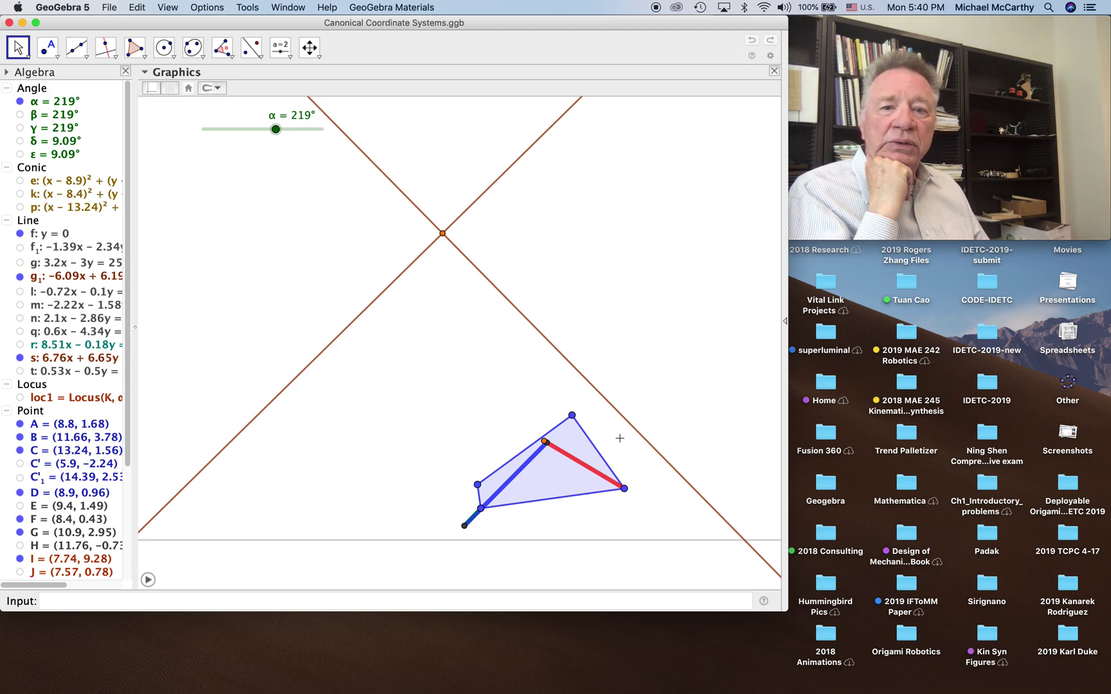
Show the hidden lines r, q and n in the construction, leaving line t hidden
{"action": "left_click_drag", "start_coordinate": [125, 366], "coordinate": [110, 393]}
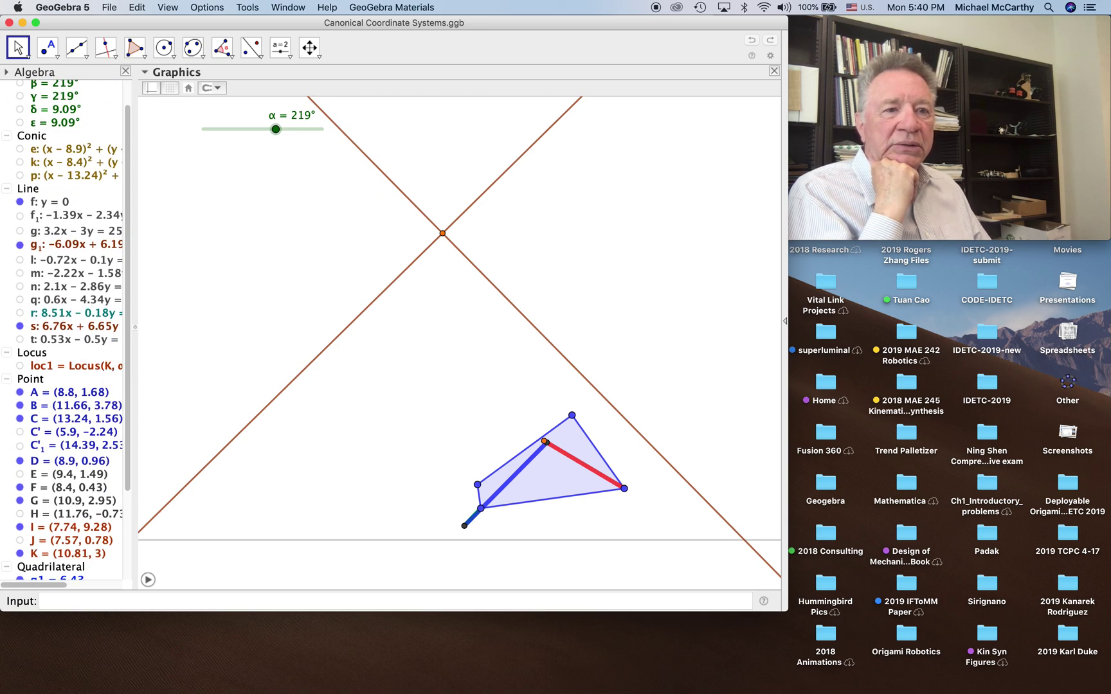
{"action": "left_click", "coordinate": [20, 314]}
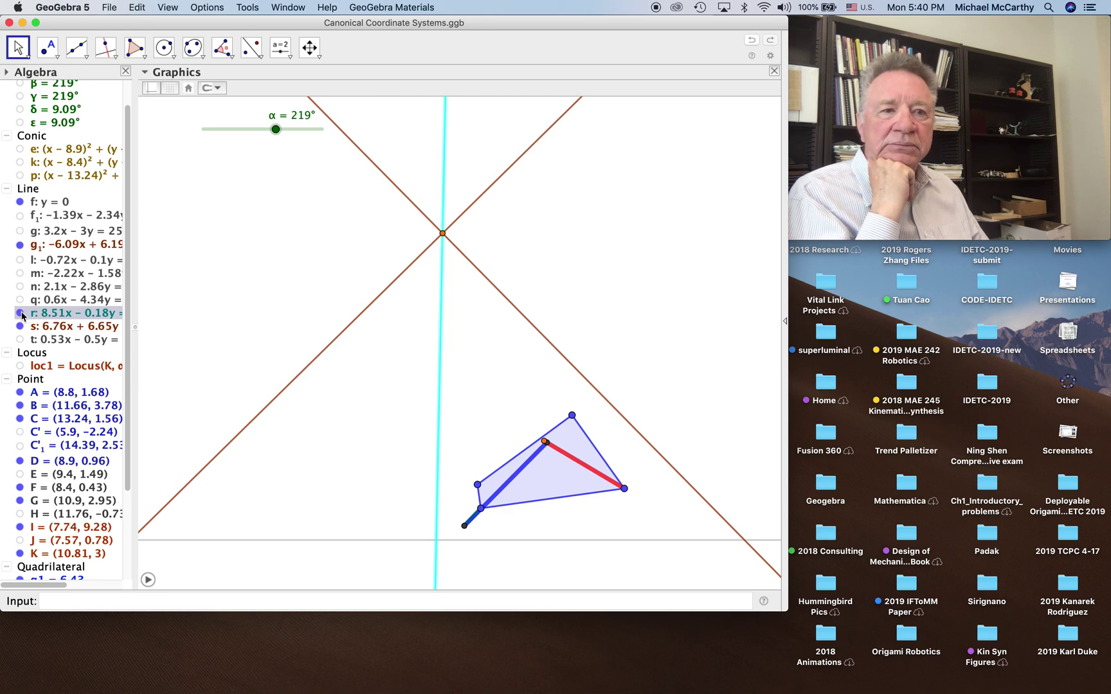
{"action": "left_click", "coordinate": [20, 340]}
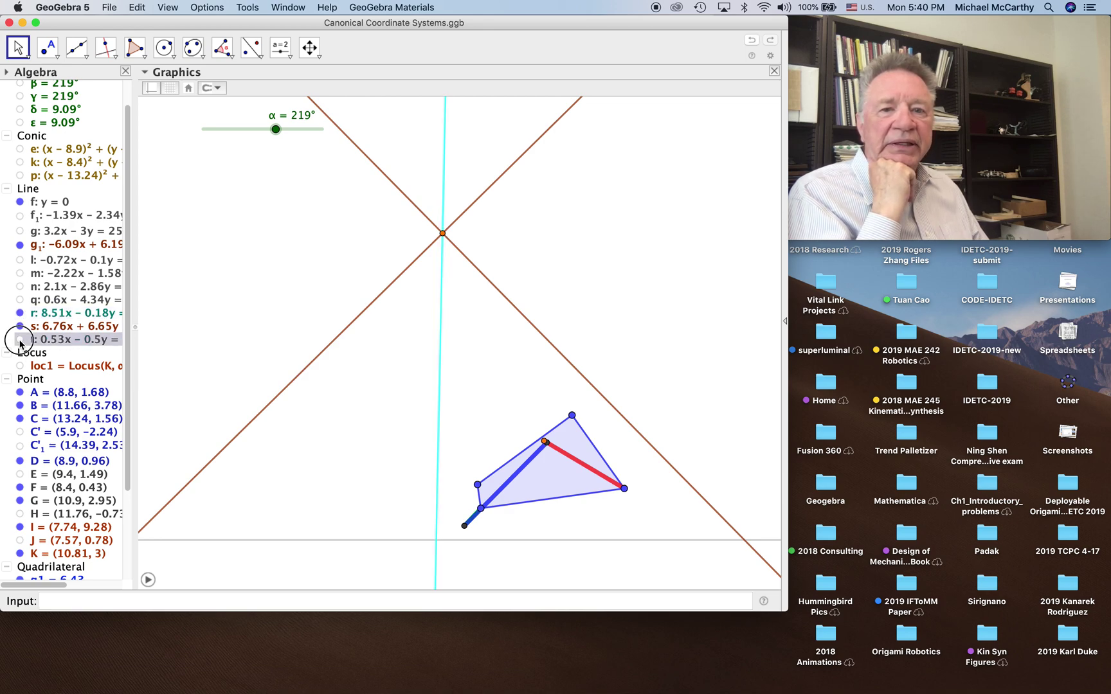
{"action": "left_click", "coordinate": [21, 340]}
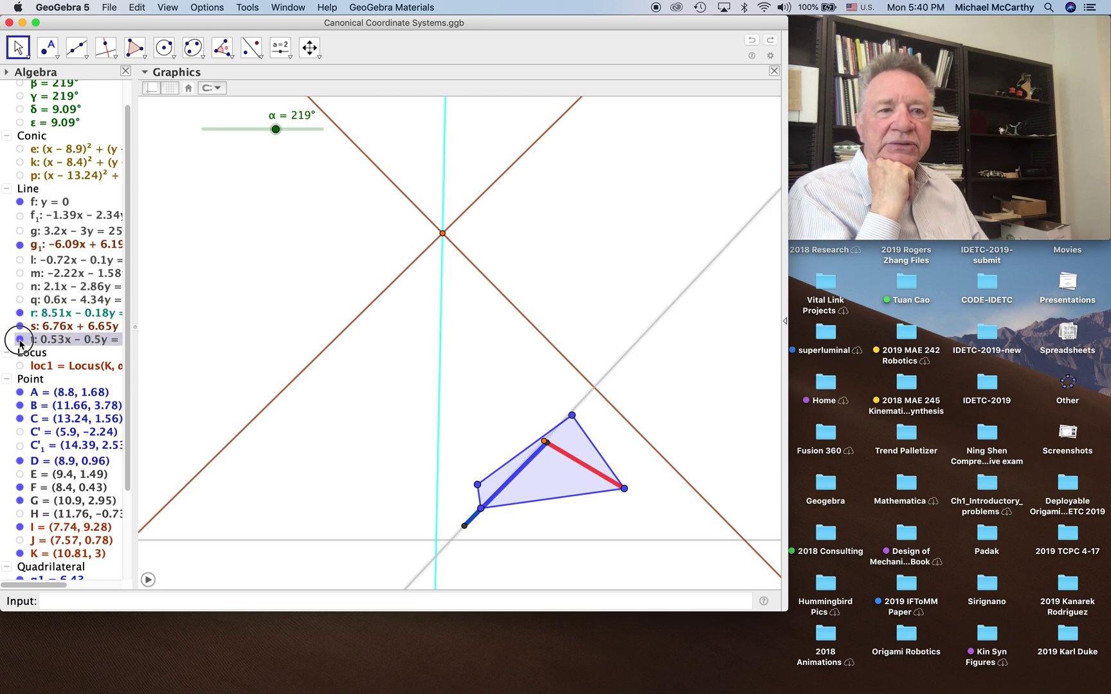
{"action": "left_click", "coordinate": [19, 301]}
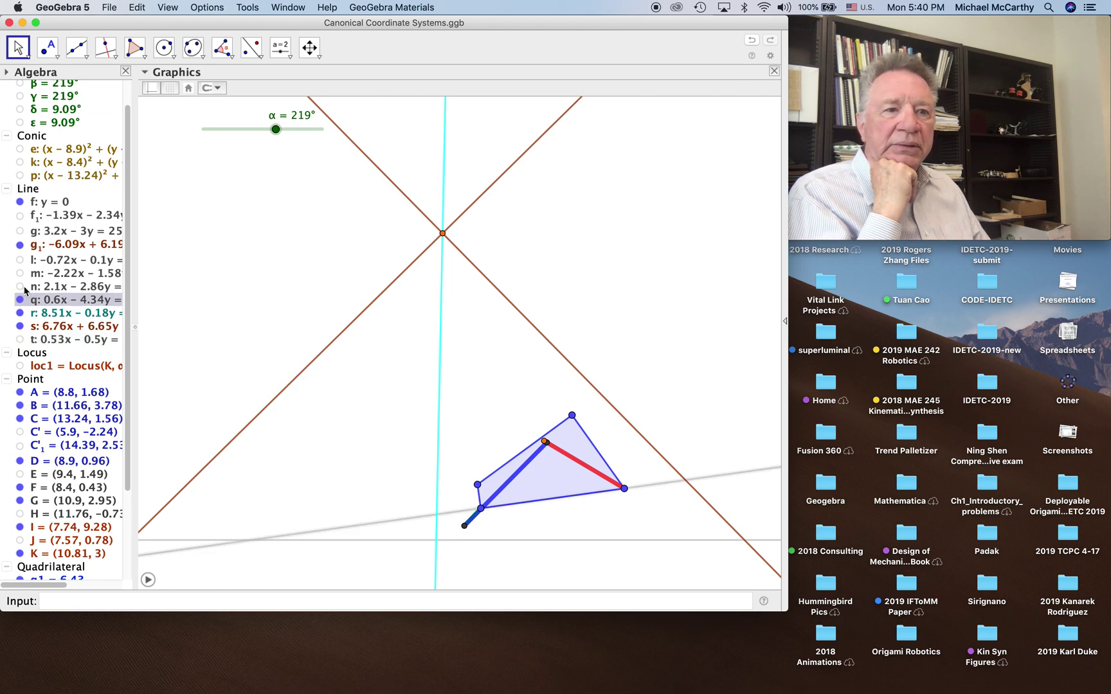
{"action": "left_click", "coordinate": [21, 287]}
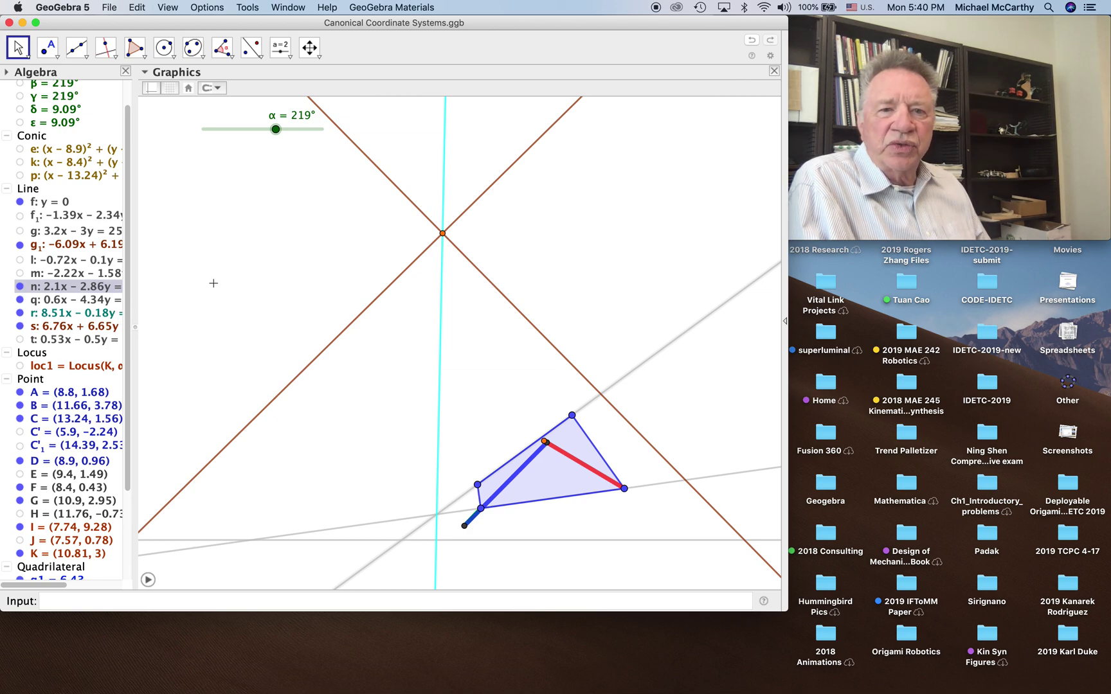
Construct a line through point I parallel to line q and colour it yellow-green
{"action": "left_click", "coordinate": [113, 55]}
{"action": "left_click", "coordinate": [117, 98]}
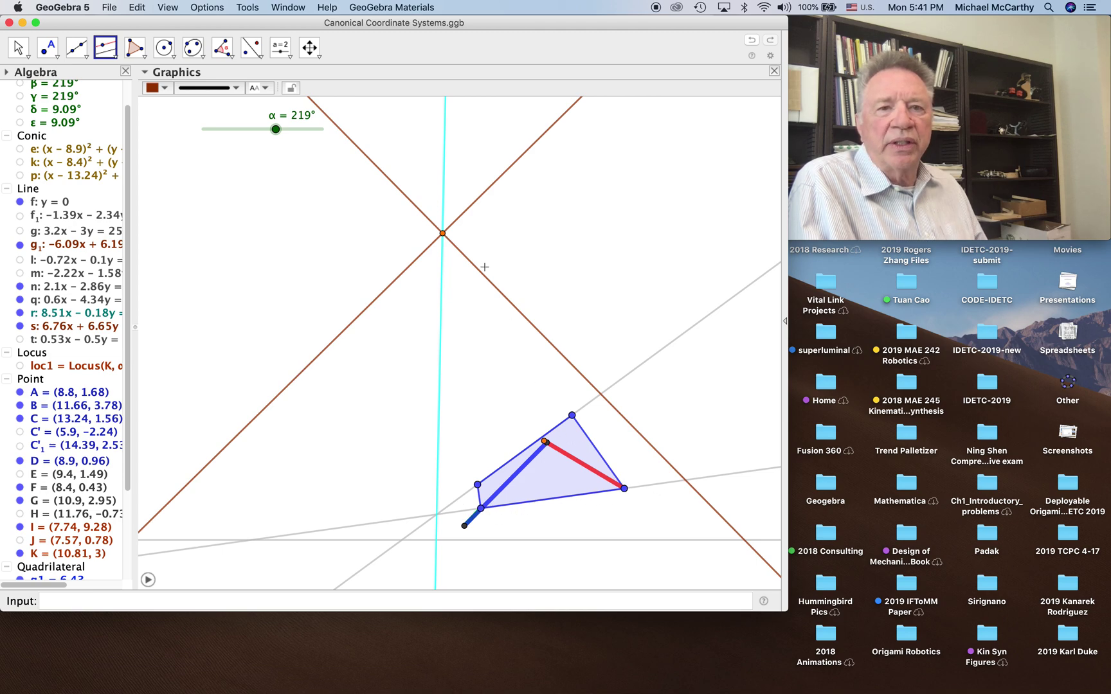
{"action": "left_click", "coordinate": [442, 234]}
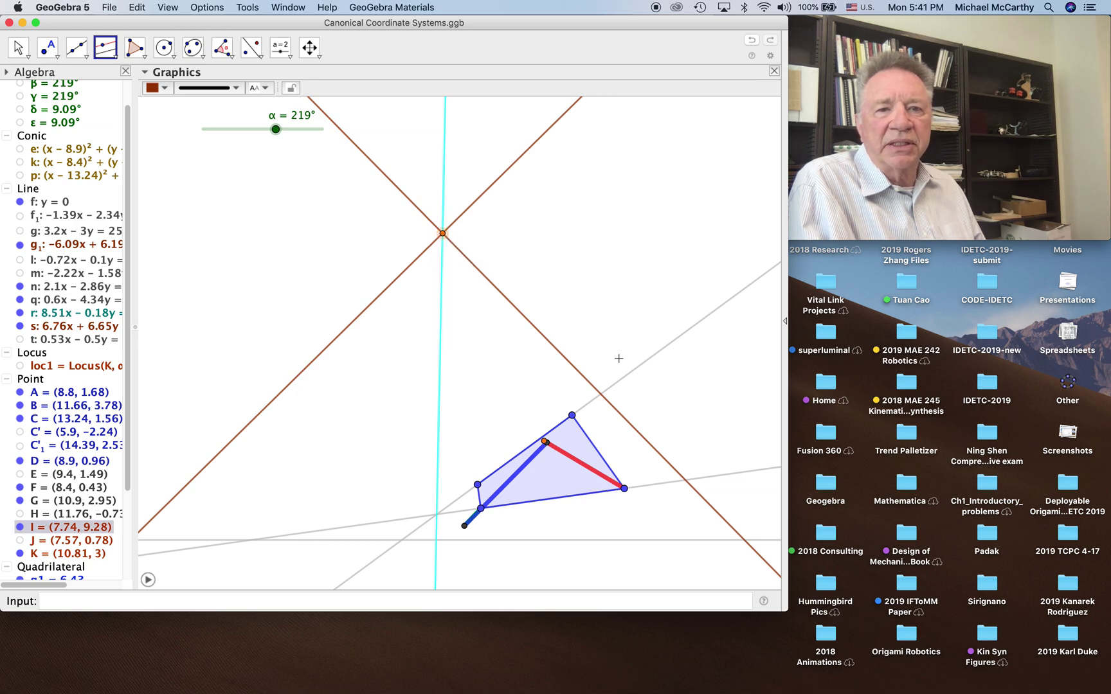
{"action": "left_click", "coordinate": [730, 477]}
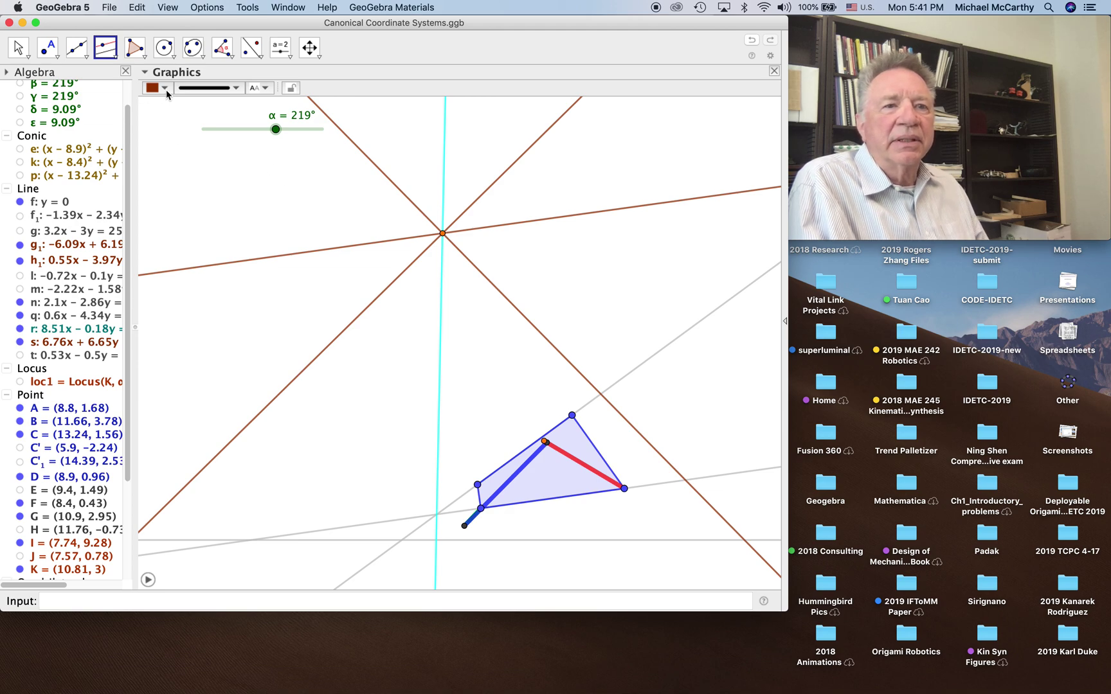
{"action": "left_click", "coordinate": [166, 92]}
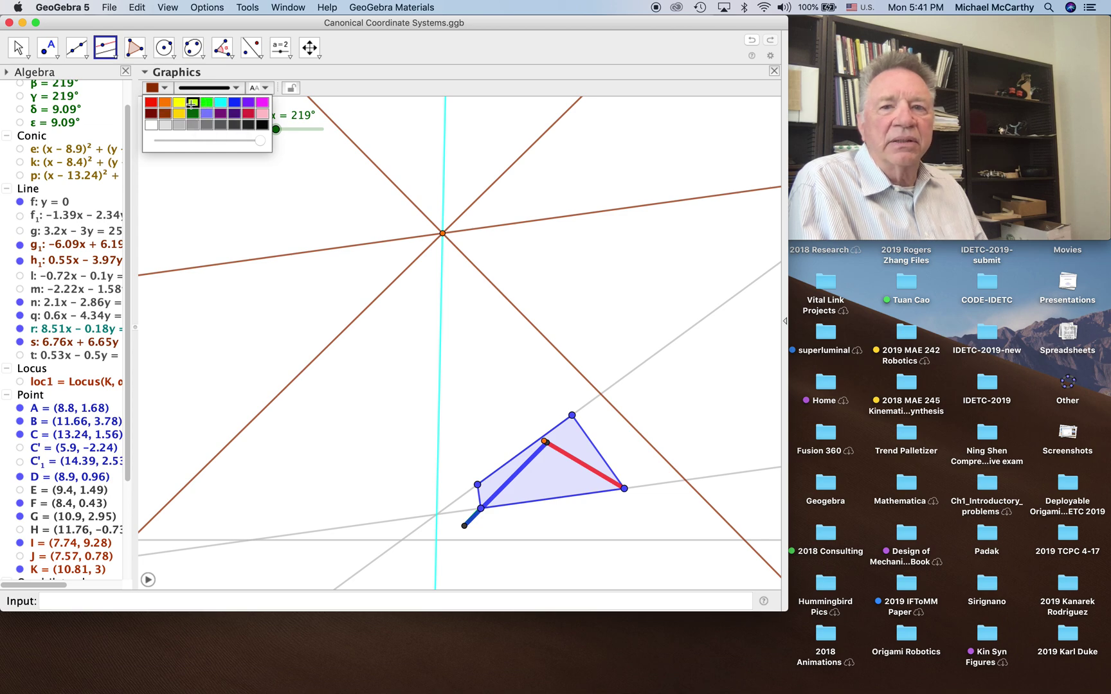
{"action": "left_click", "coordinate": [192, 103]}
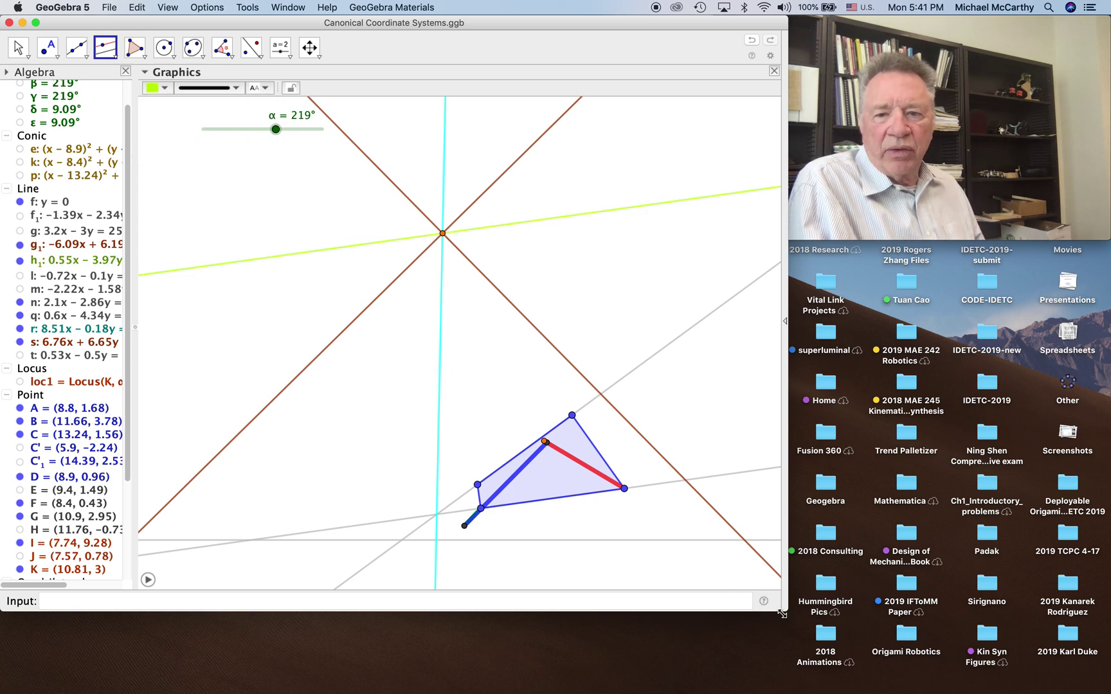
Create the intersection point of the yellow-green parallel line and line n
{"action": "left_click_drag", "start_coordinate": [785, 608], "coordinate": [856, 605]}
{"action": "left_click", "coordinate": [309, 48]}
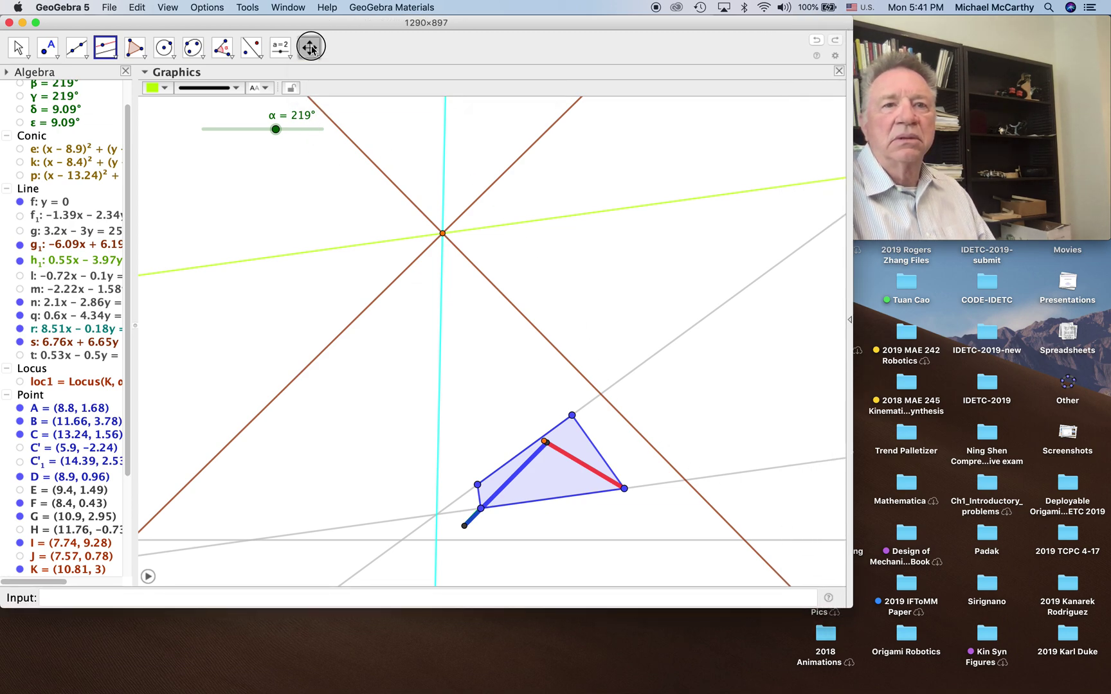
{"action": "left_click_drag", "start_coordinate": [657, 268], "coordinate": [554, 277]}
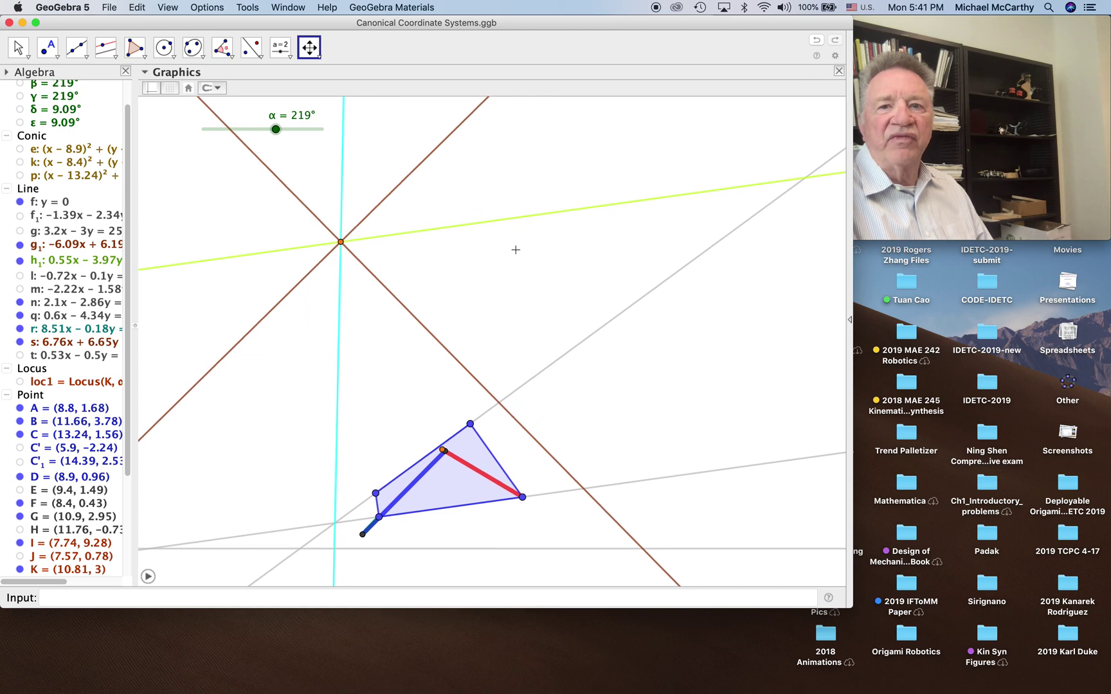
{"action": "left_click", "coordinate": [56, 57]}
{"action": "left_click", "coordinate": [60, 154]}
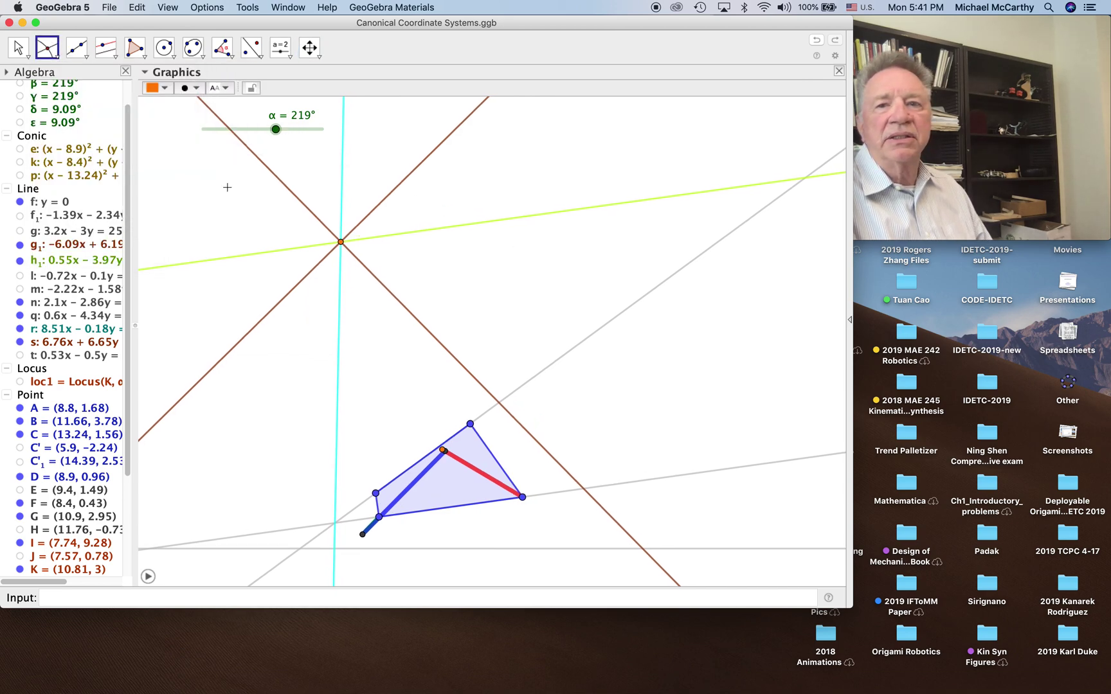
{"action": "left_click", "coordinate": [661, 202]}
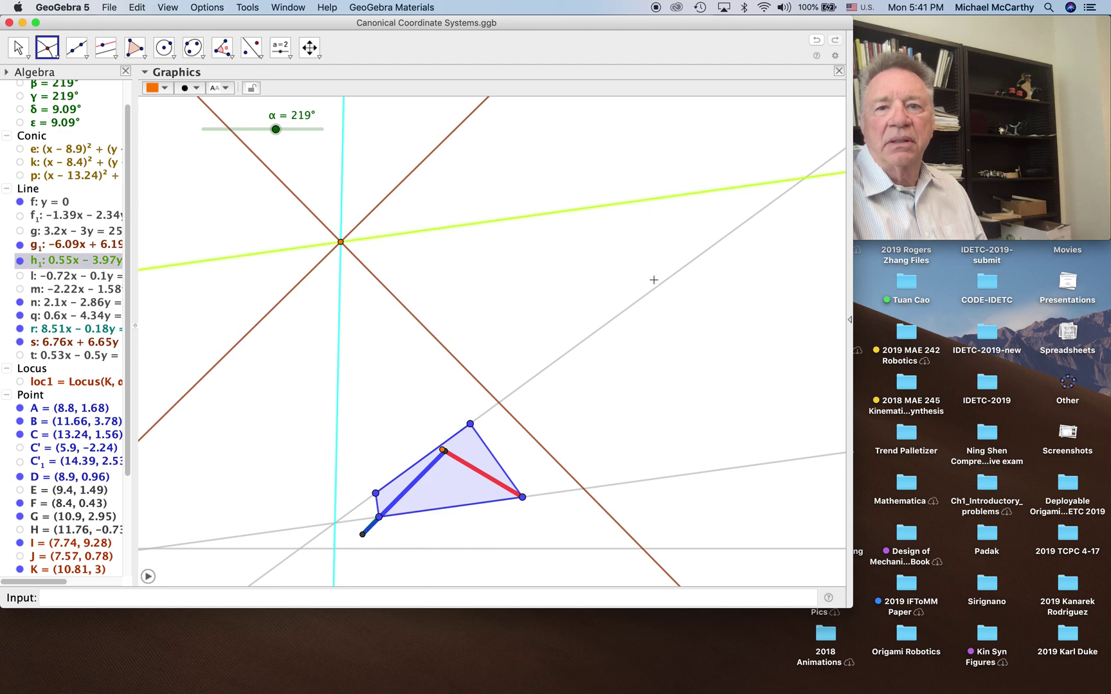
{"action": "left_click", "coordinate": [654, 293]}
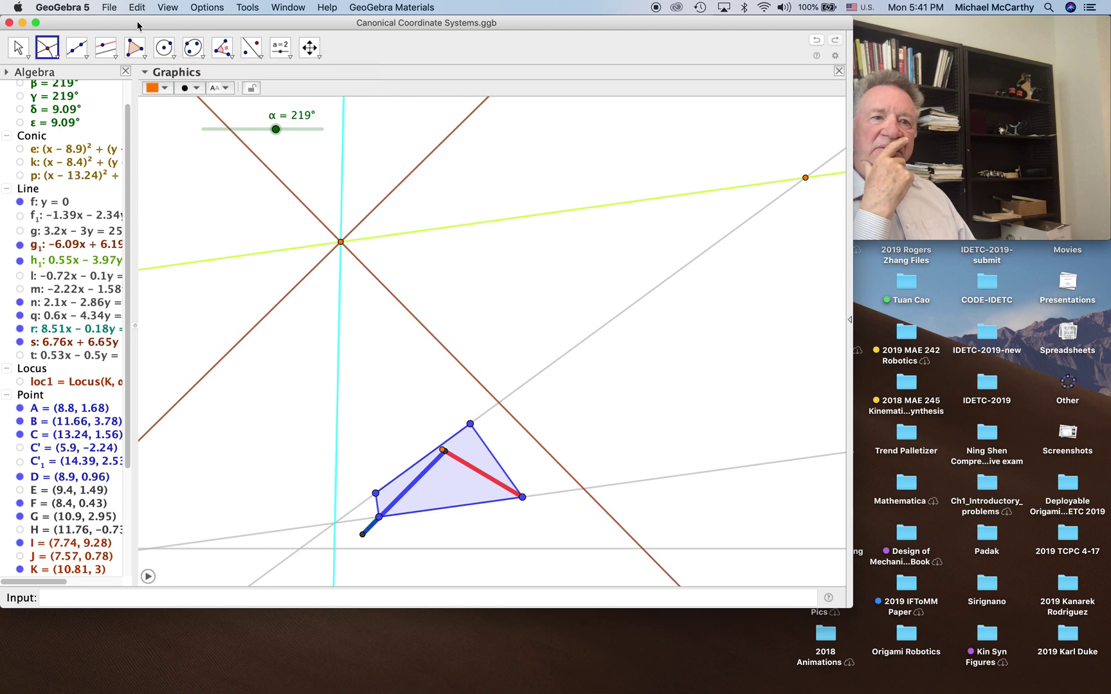
Construct a line parallel to the cyan line r through the new intersection point on line n
{"action": "left_click", "coordinate": [109, 54]}
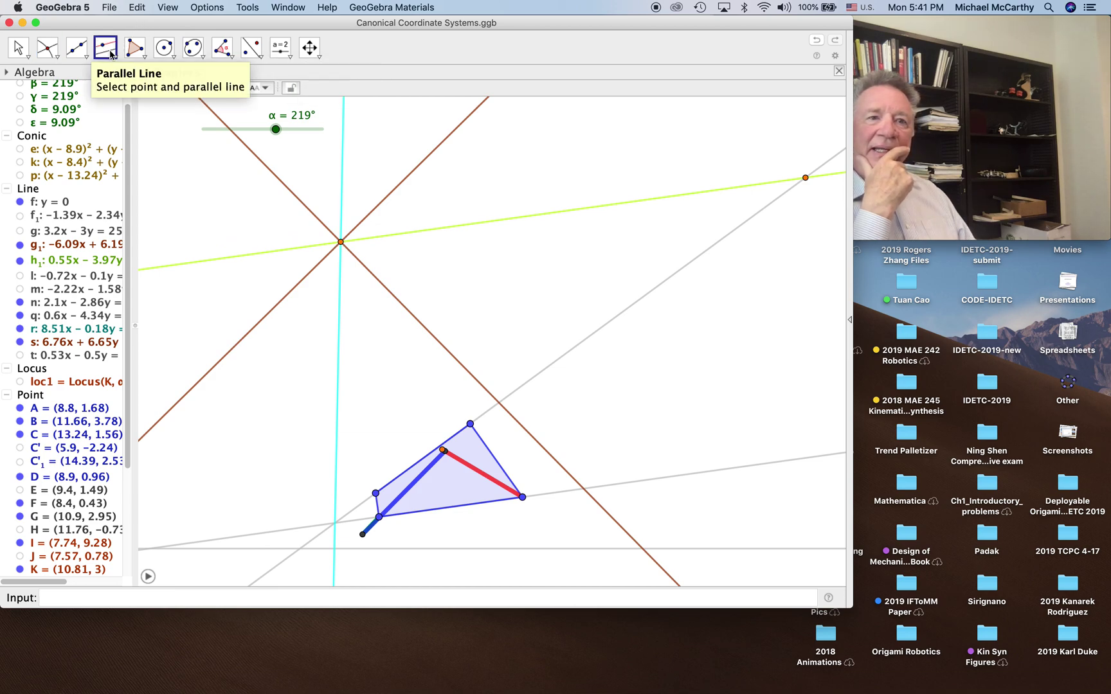
{"action": "left_click", "coordinate": [805, 177]}
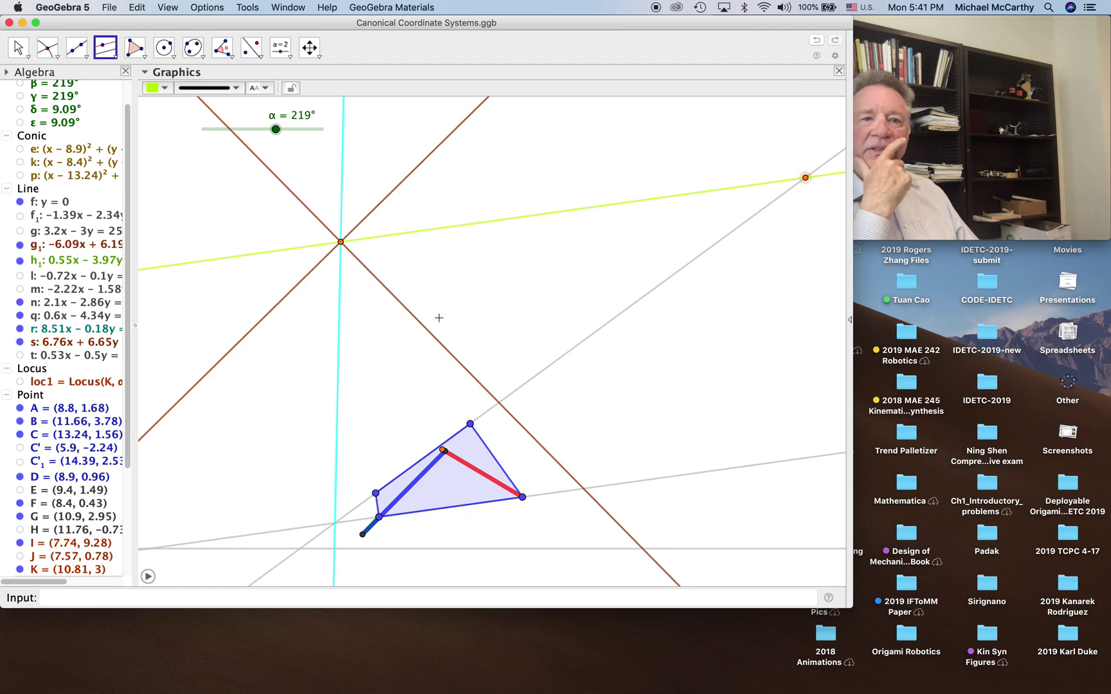
{"action": "left_click", "coordinate": [340, 344]}
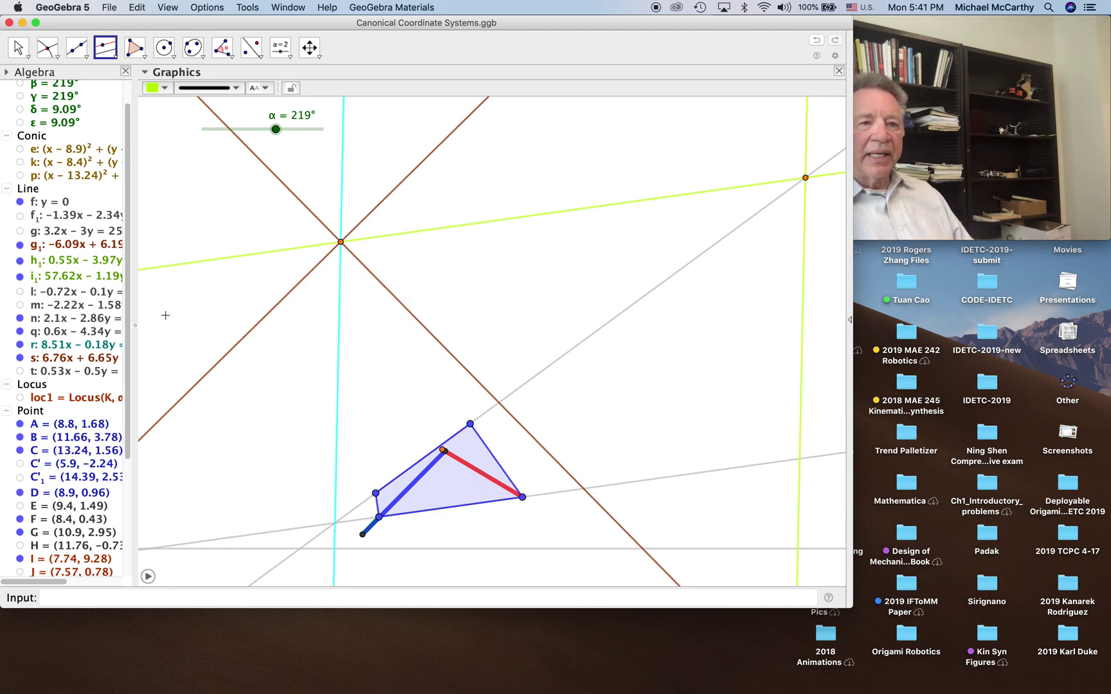
Show the hidden lines m and l, keeping line t hidden
{"action": "left_click", "coordinate": [20, 371]}
{"action": "left_click", "coordinate": [20, 371]}
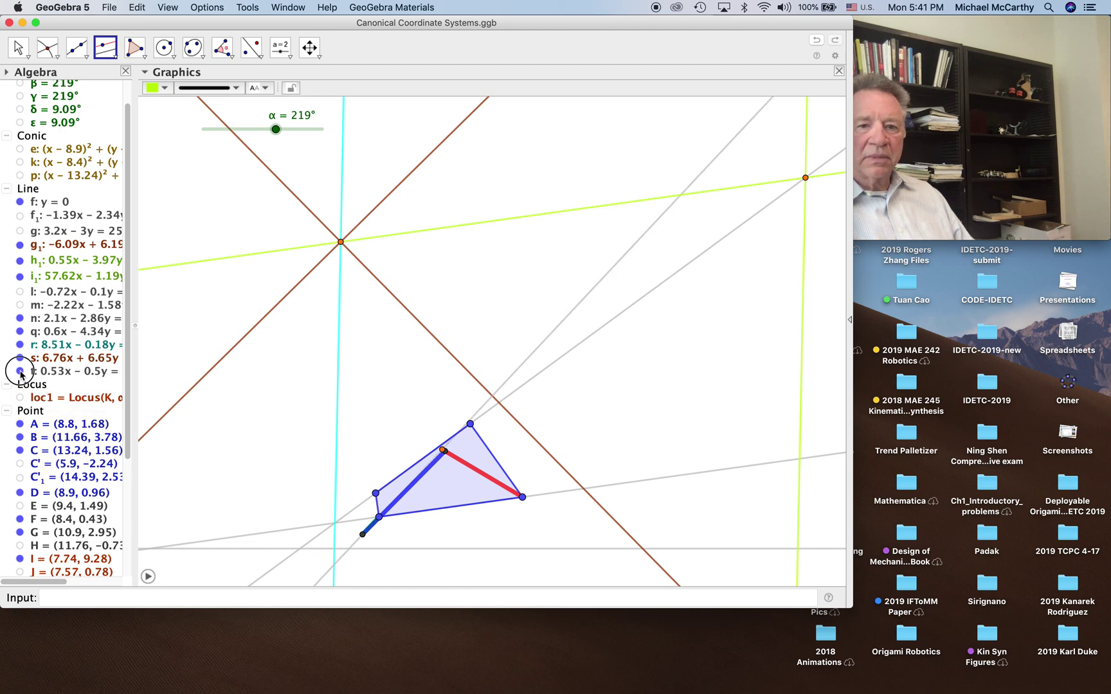
{"action": "left_click", "coordinate": [20, 306]}
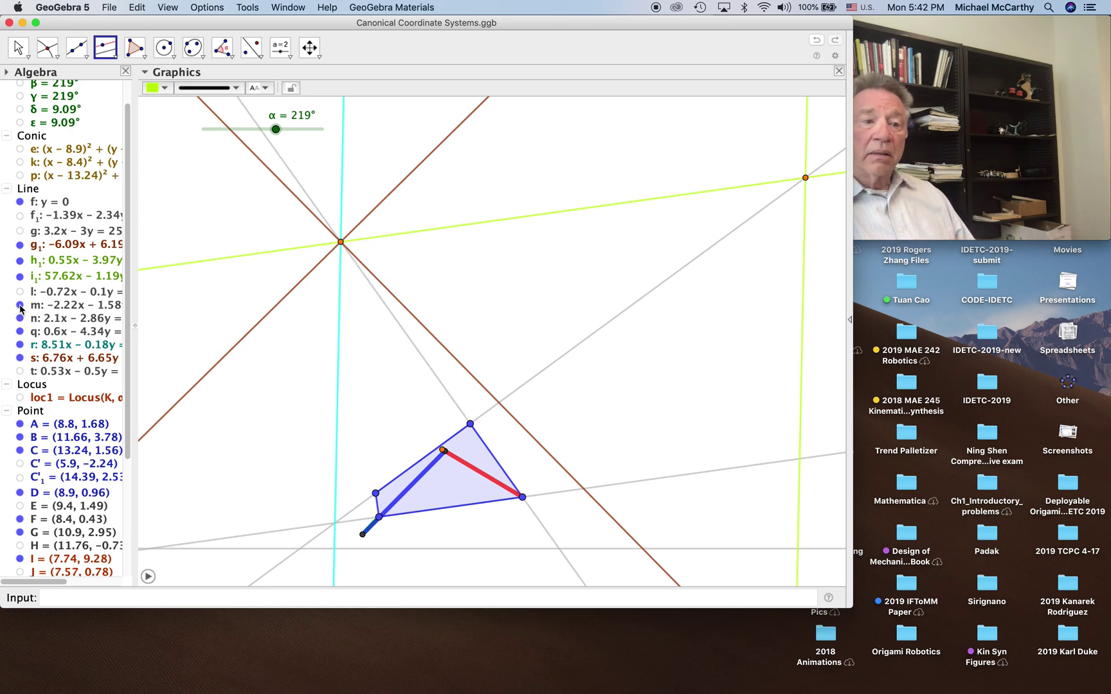
{"action": "left_click", "coordinate": [20, 292]}
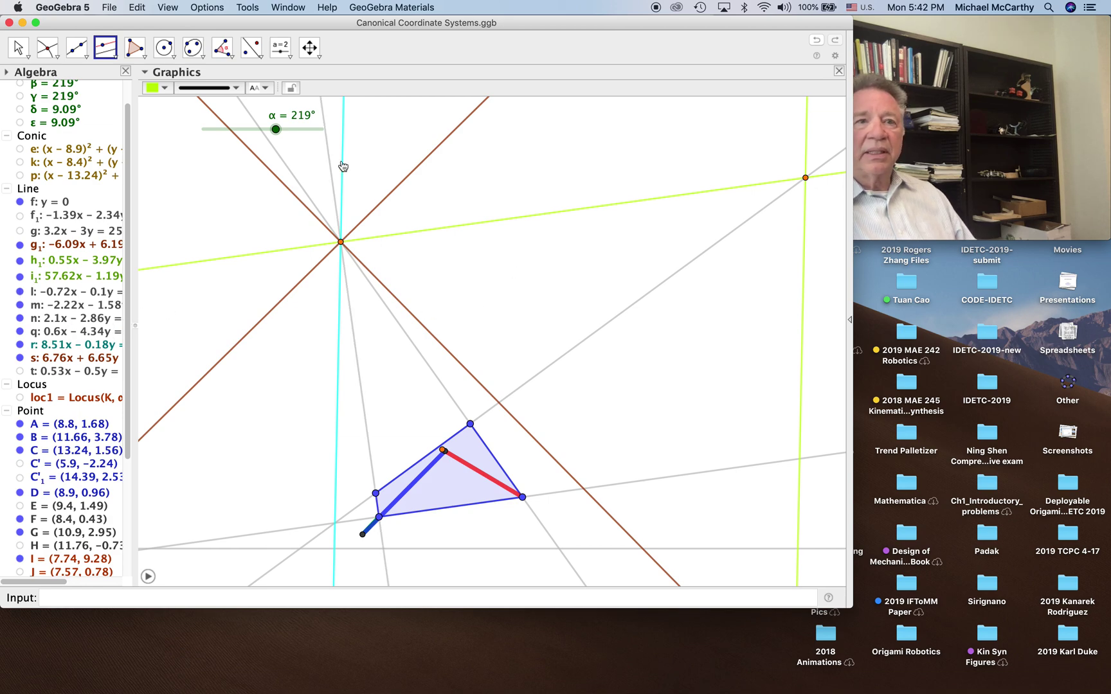
Create the intersection point of line m and the steep yellow-green line parallel to line r
{"action": "left_click", "coordinate": [318, 59]}
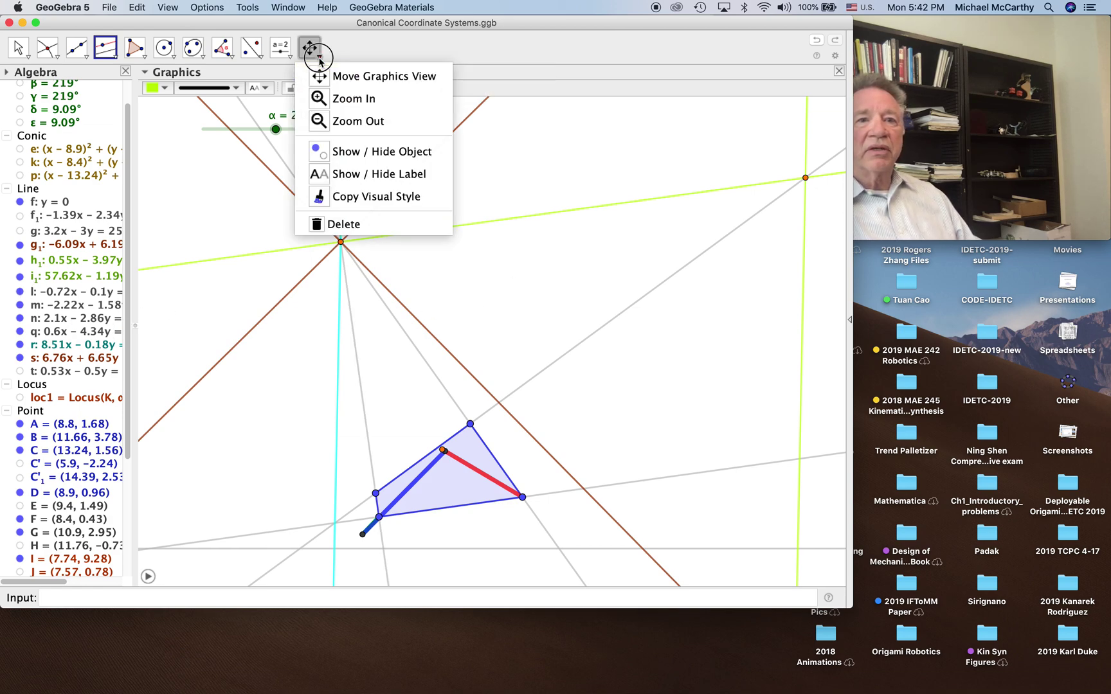
{"action": "left_click", "coordinate": [341, 121]}
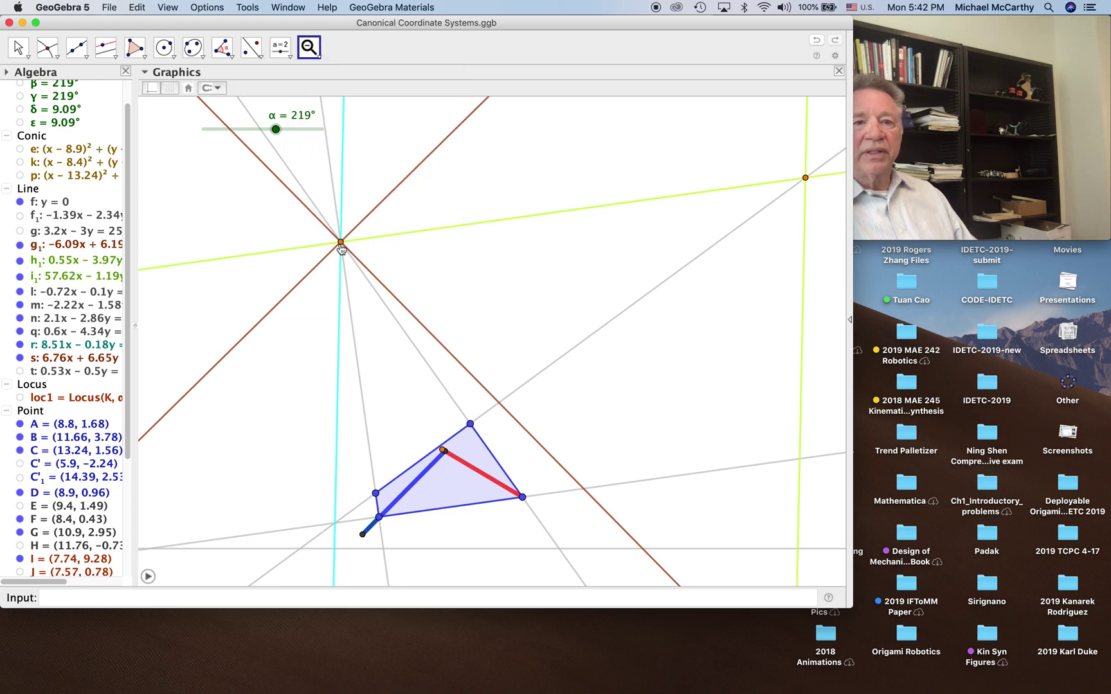
{"action": "left_click", "coordinate": [518, 325]}
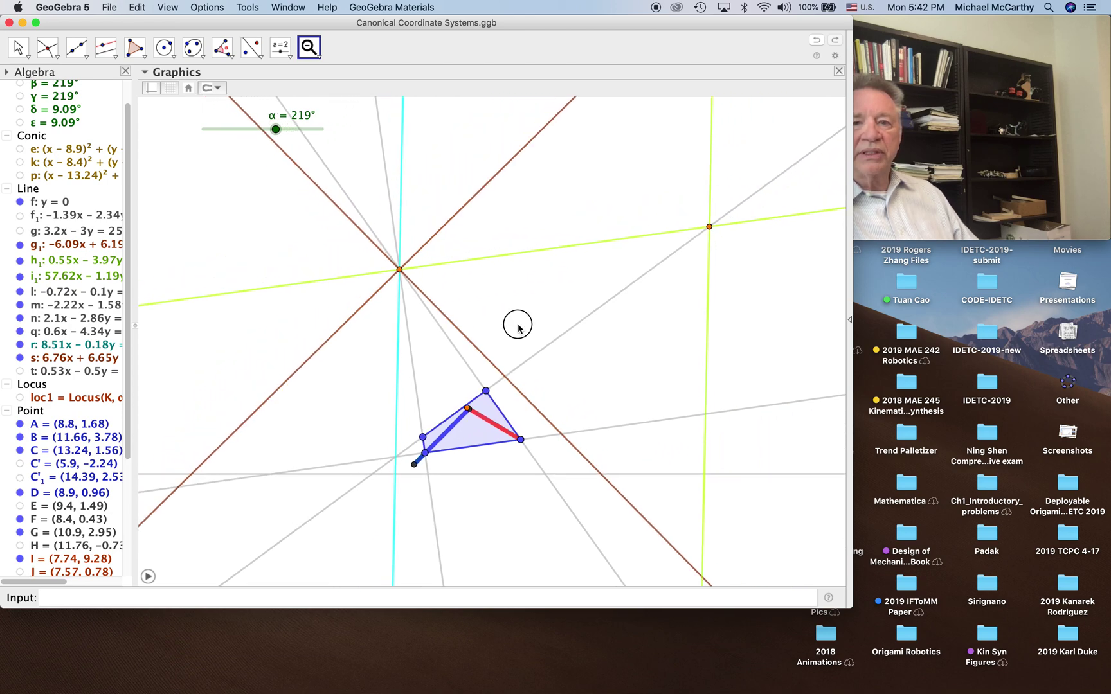
{"action": "left_click", "coordinate": [517, 324]}
{"action": "left_click", "coordinate": [518, 325]}
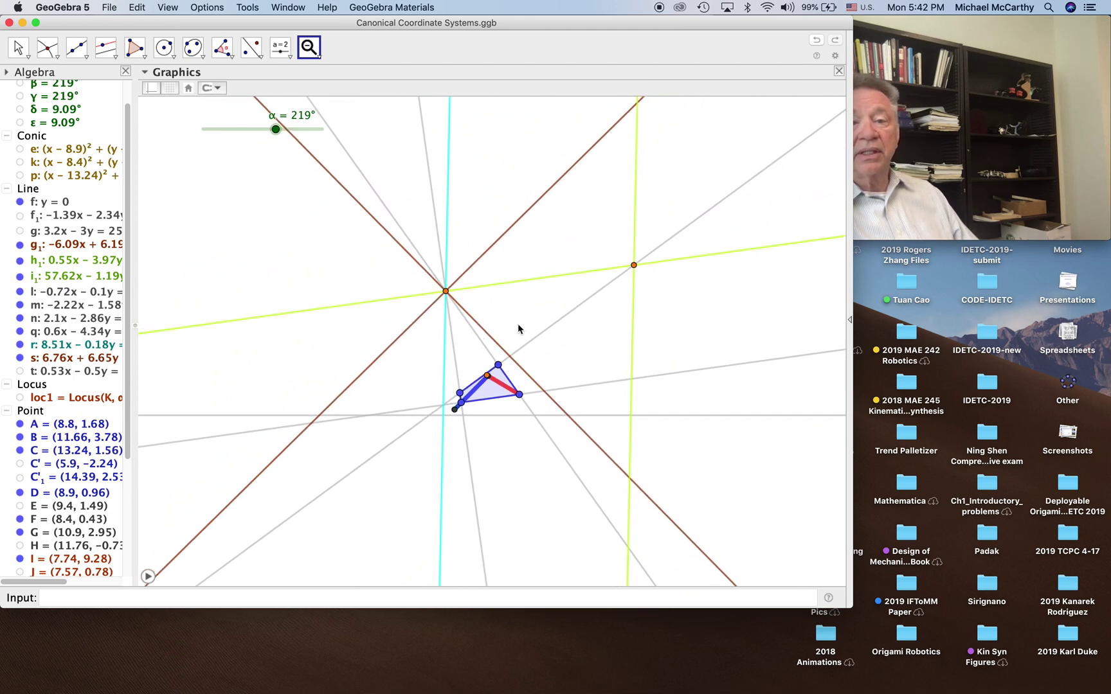
{"action": "left_click", "coordinate": [519, 325]}
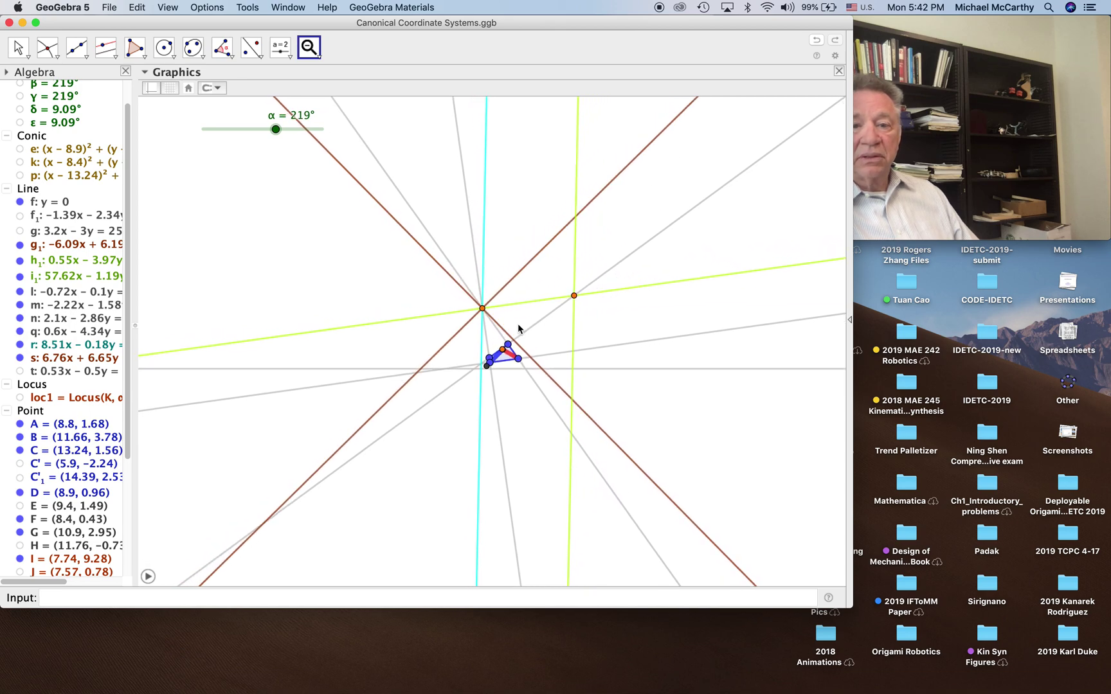
{"action": "left_click", "coordinate": [47, 47]}
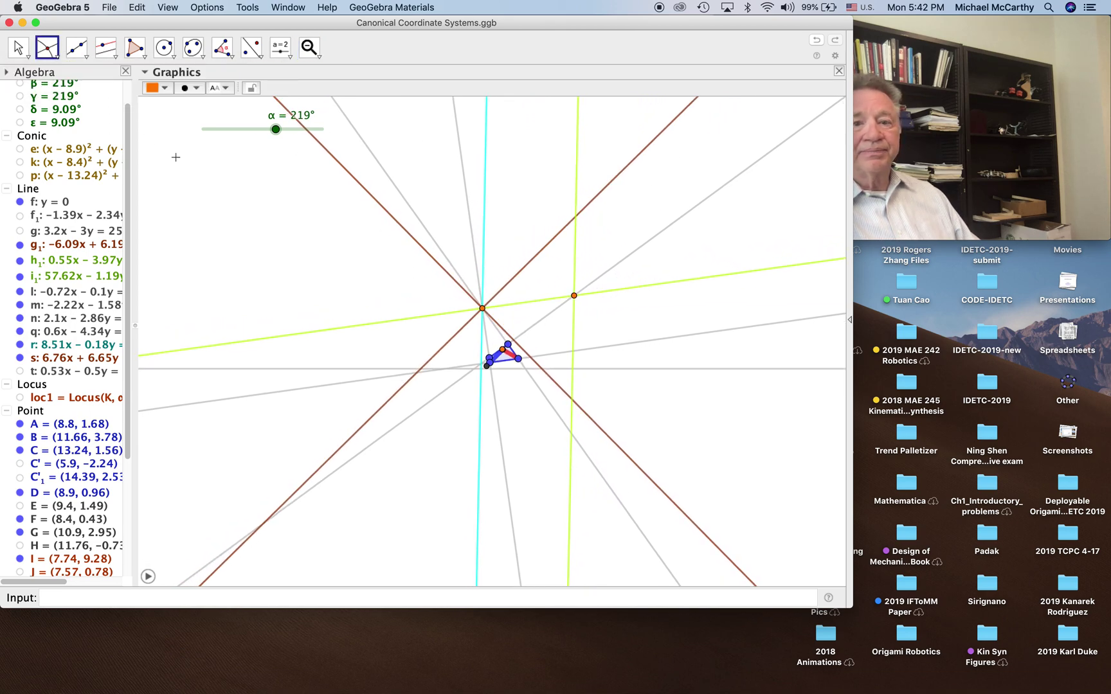
{"action": "left_click", "coordinate": [564, 421]}
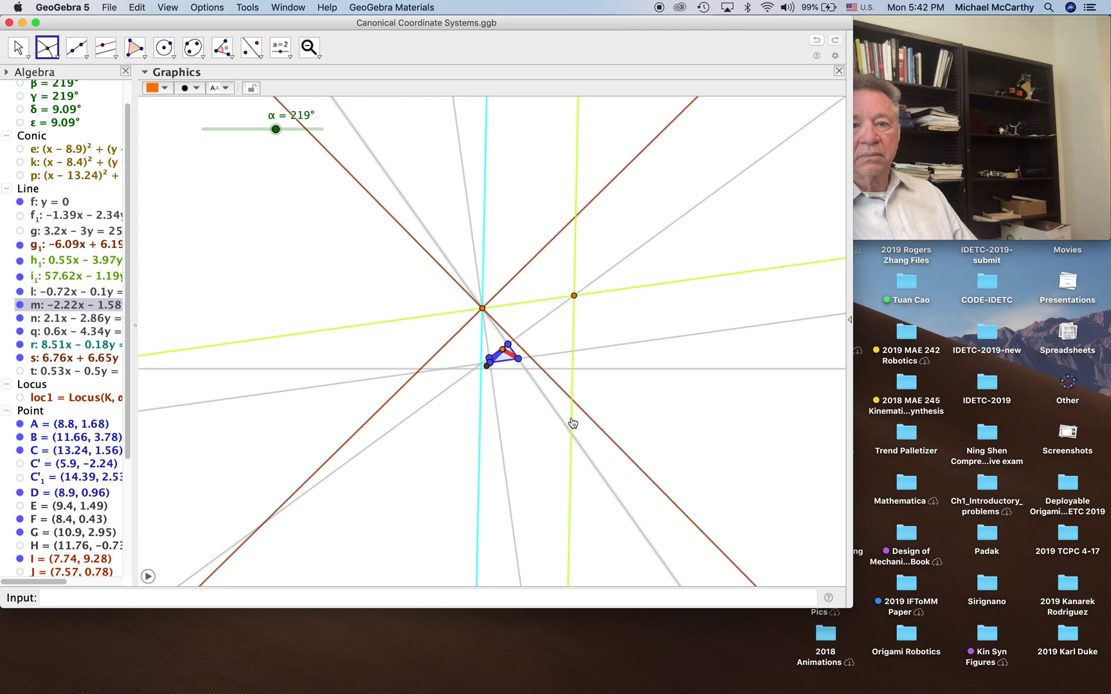
{"action": "left_click", "coordinate": [571, 421]}
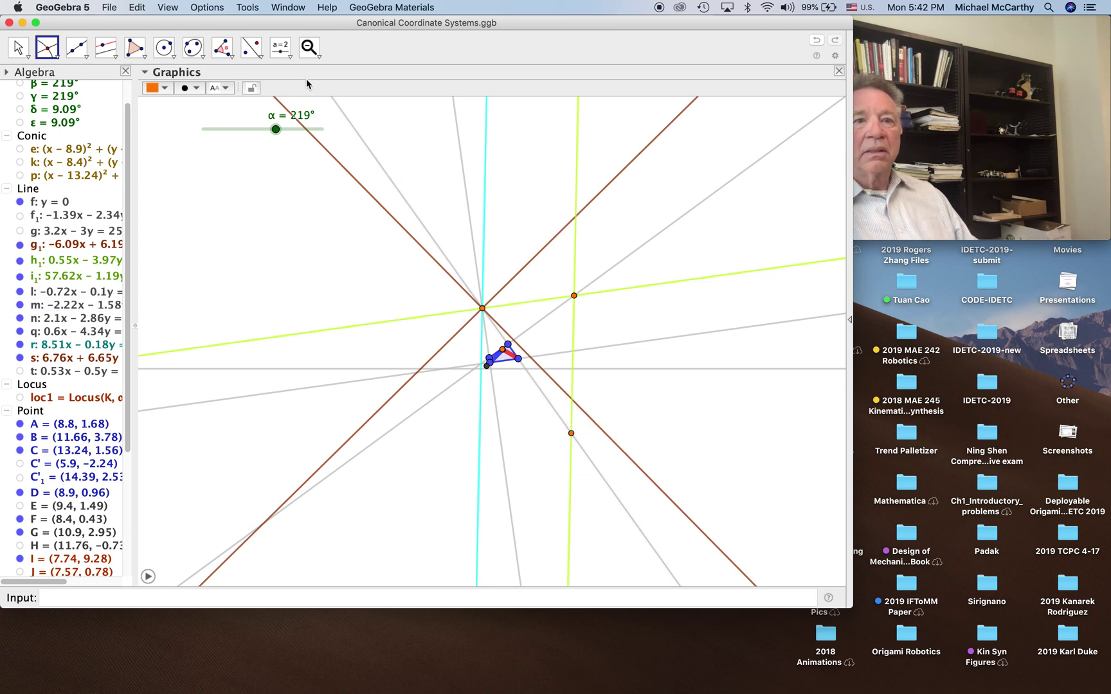
Create the intersection point of line l and the steep yellow-green line
{"action": "left_click", "coordinate": [308, 46]}
{"action": "left_click", "coordinate": [396, 312]}
{"action": "left_click", "coordinate": [396, 313]}
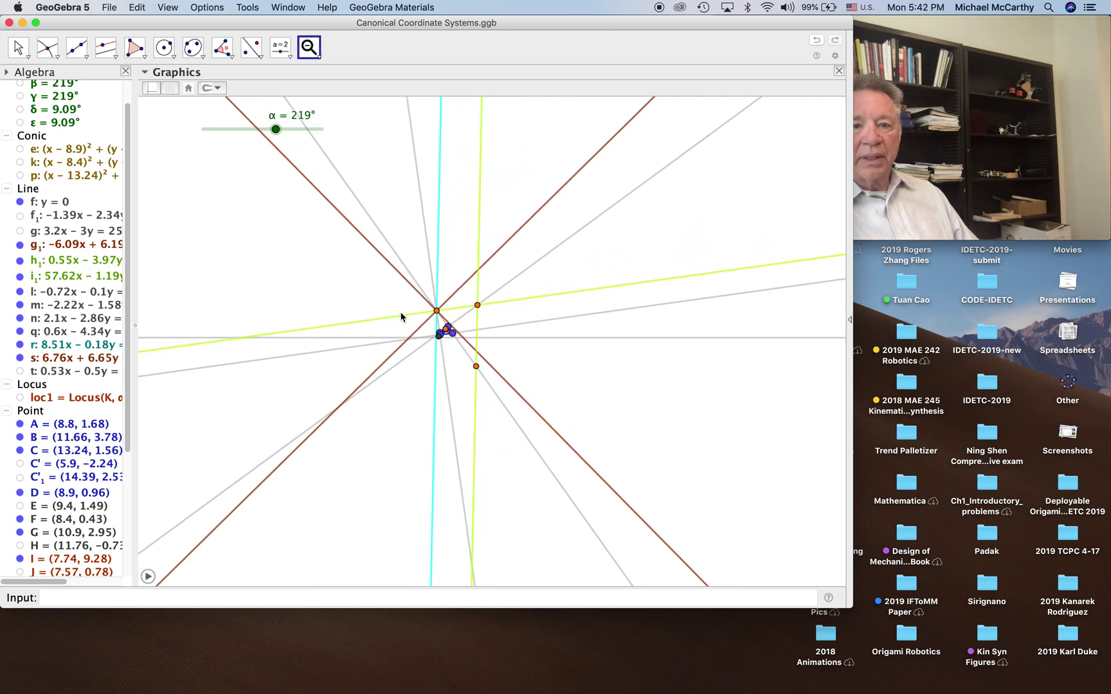
{"action": "left_click", "coordinate": [460, 470]}
{"action": "left_click", "coordinate": [469, 461]}
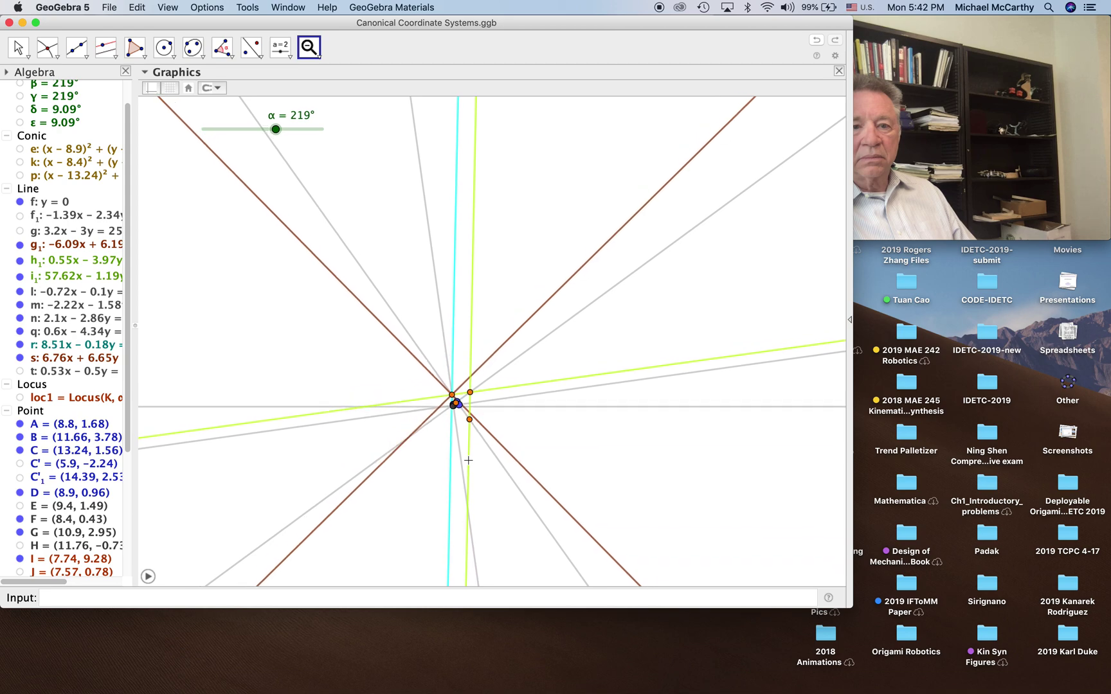
{"action": "left_click", "coordinate": [47, 47]}
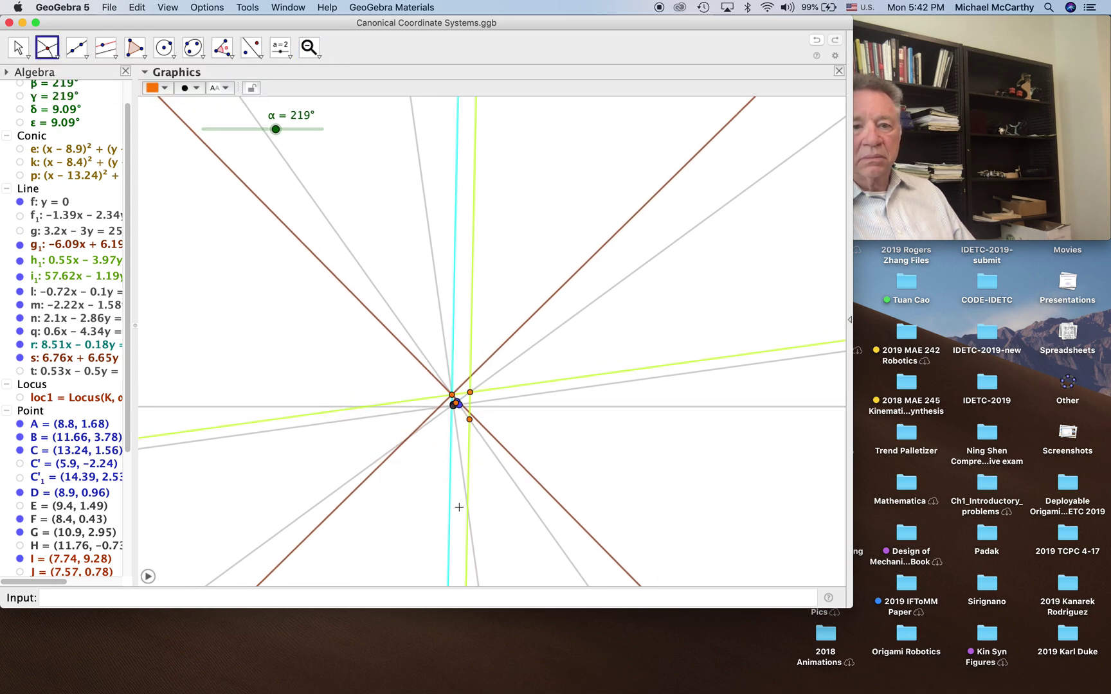
{"action": "left_click", "coordinate": [464, 467]}
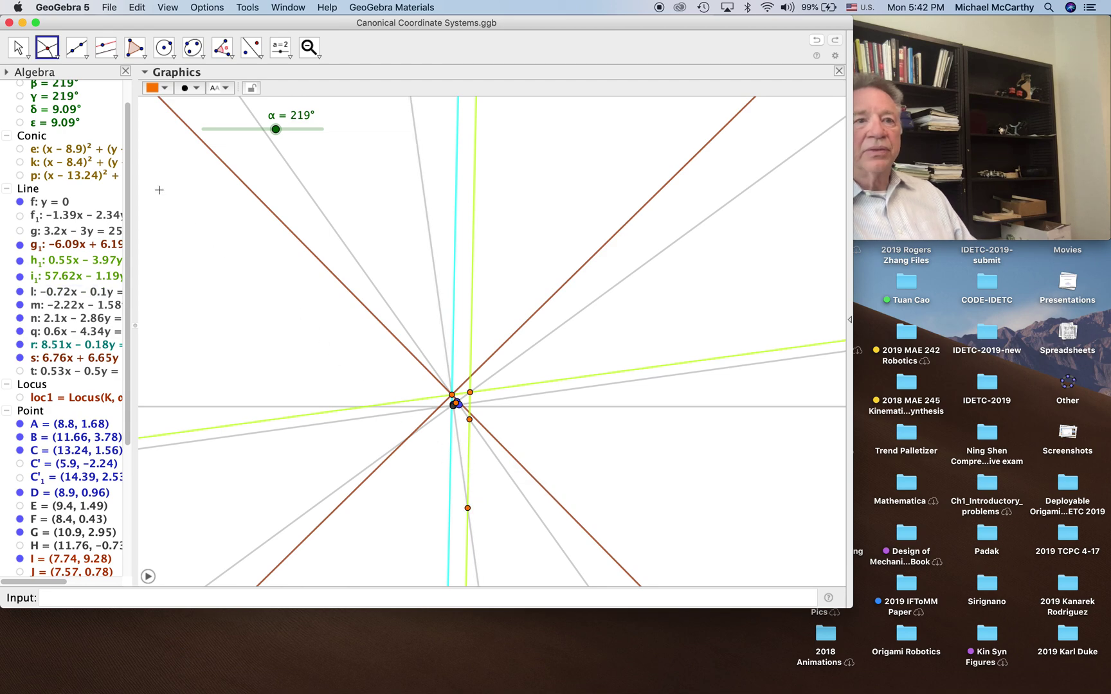
Construct a circle through point I and the yellow-green line's intersection points with lines m and l, and colour it green
{"action": "left_click", "coordinate": [171, 55]}
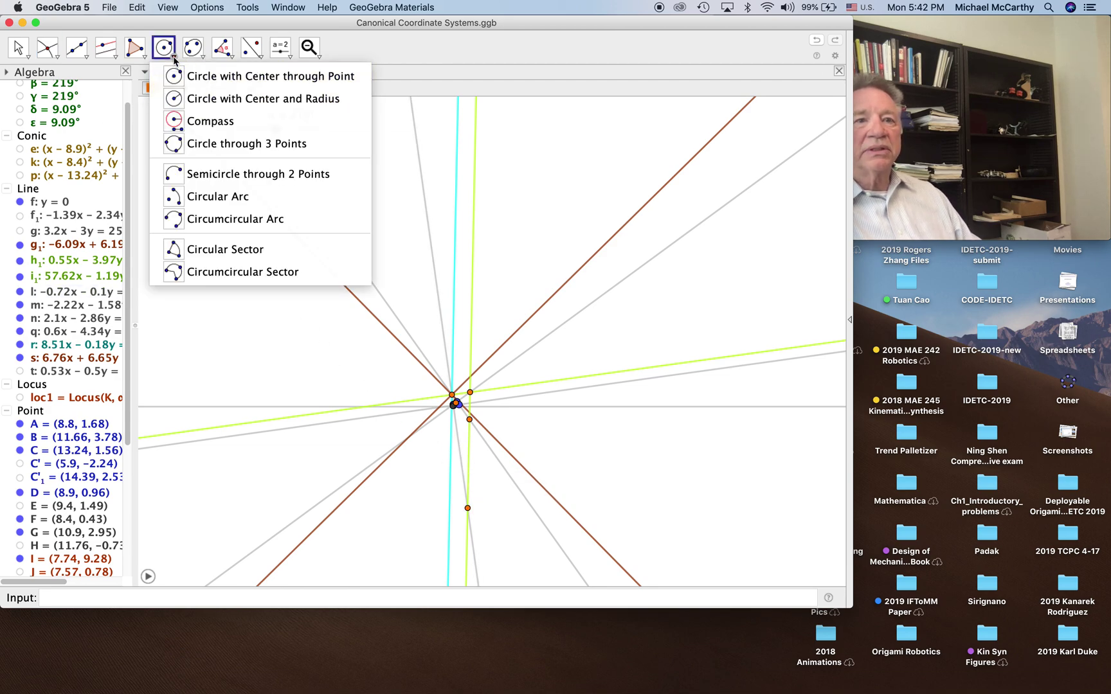
{"action": "left_click", "coordinate": [173, 149]}
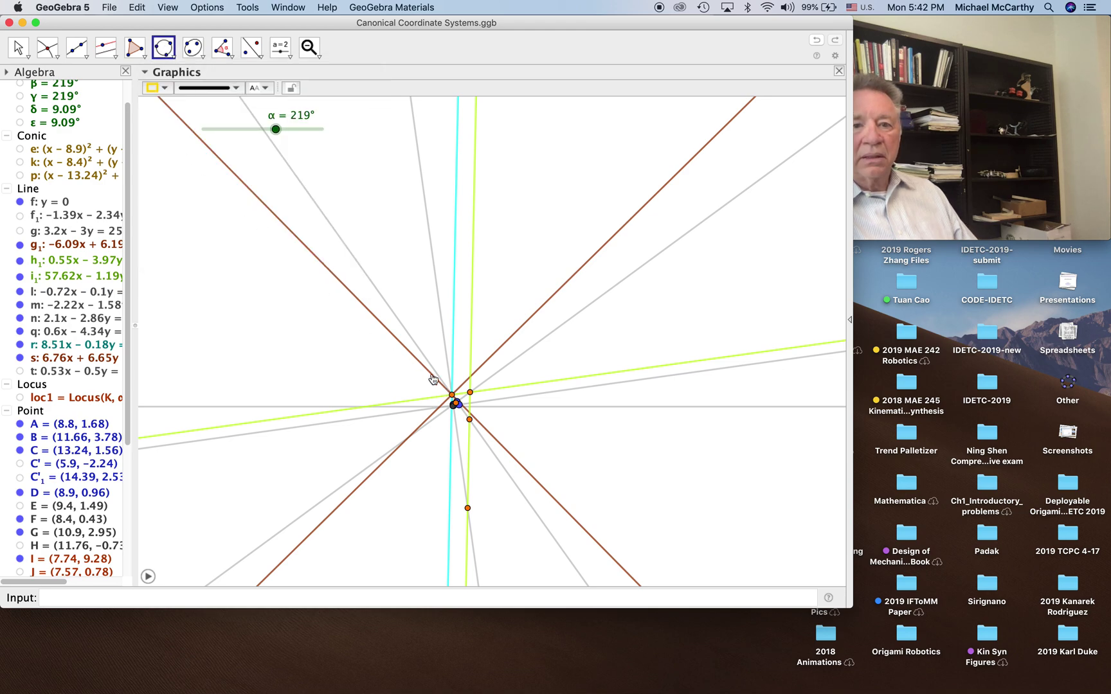
{"action": "left_click", "coordinate": [18, 46]}
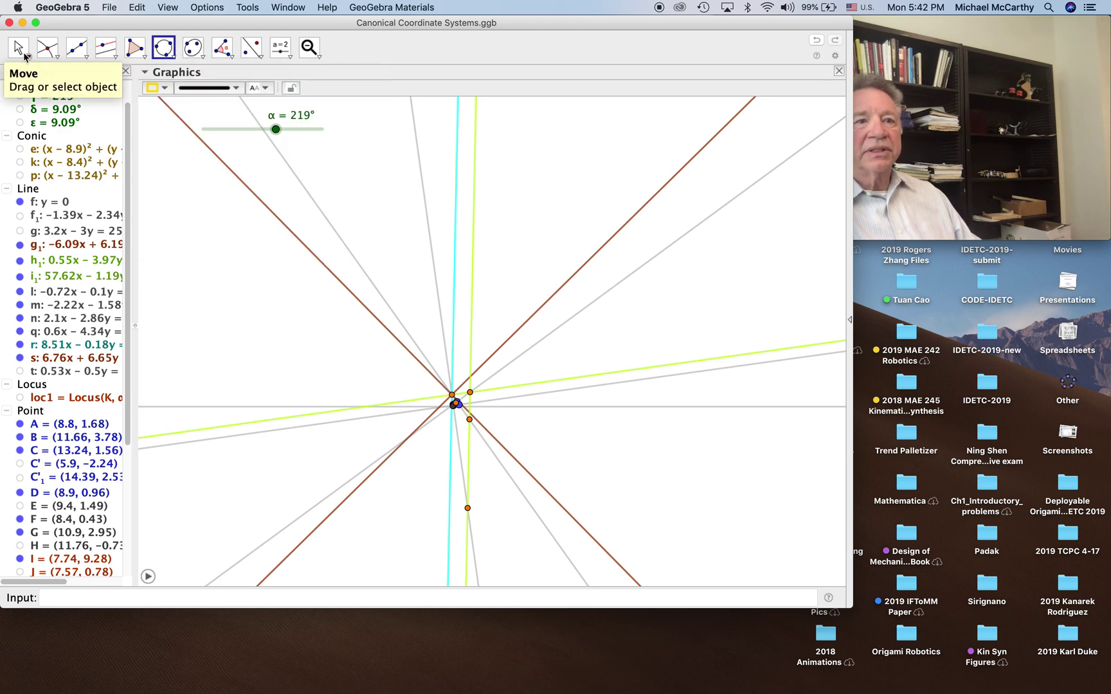
{"action": "left_click", "coordinate": [310, 49]}
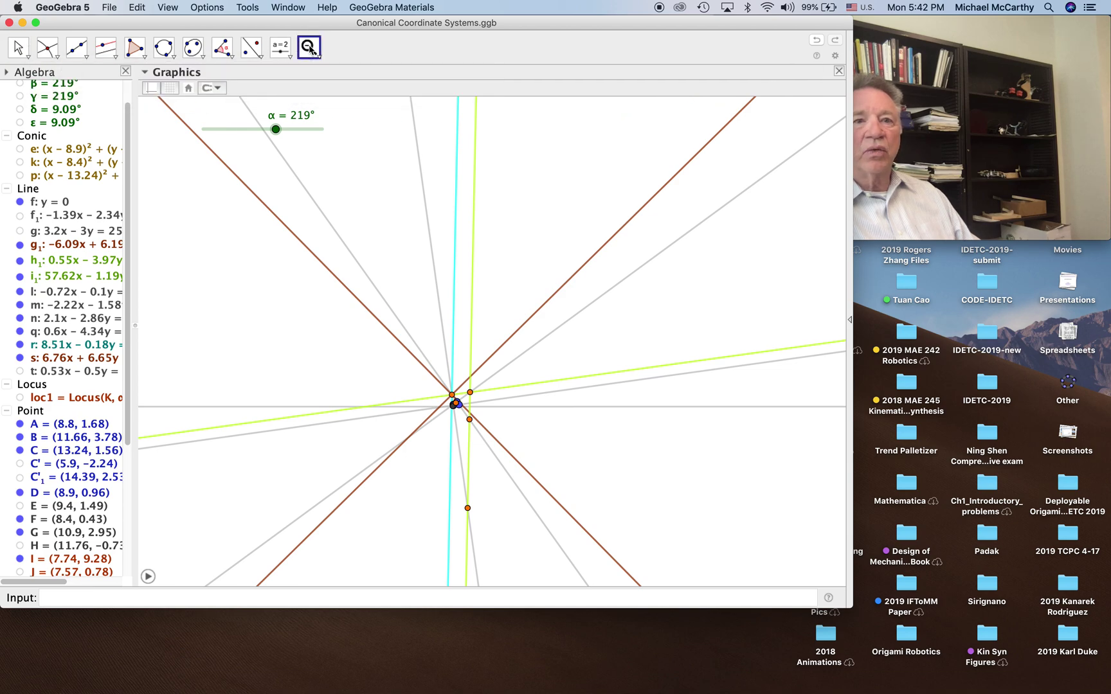
{"action": "left_click", "coordinate": [317, 58]}
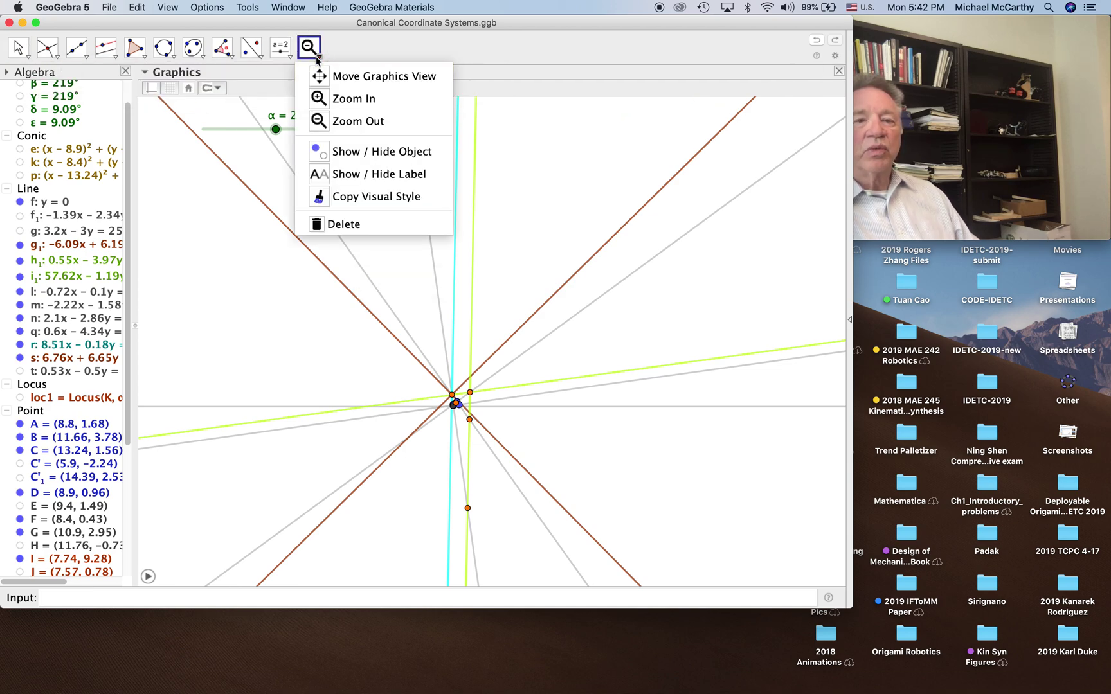
{"action": "left_click", "coordinate": [334, 100]}
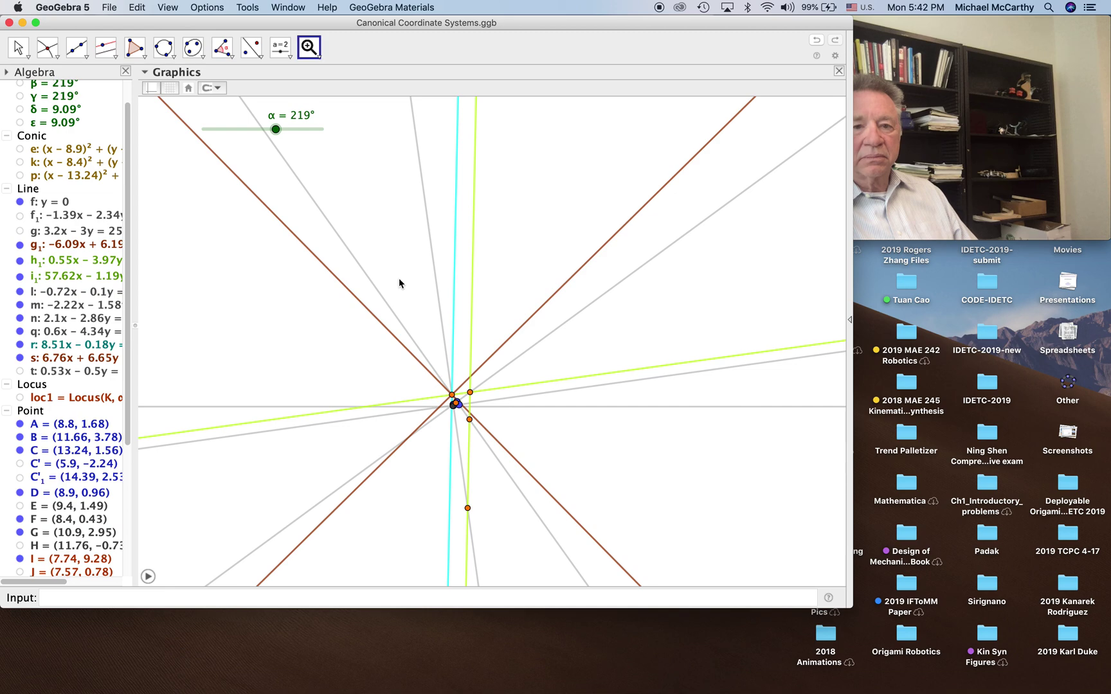
{"action": "left_click", "coordinate": [399, 284]}
{"action": "left_click", "coordinate": [315, 57]}
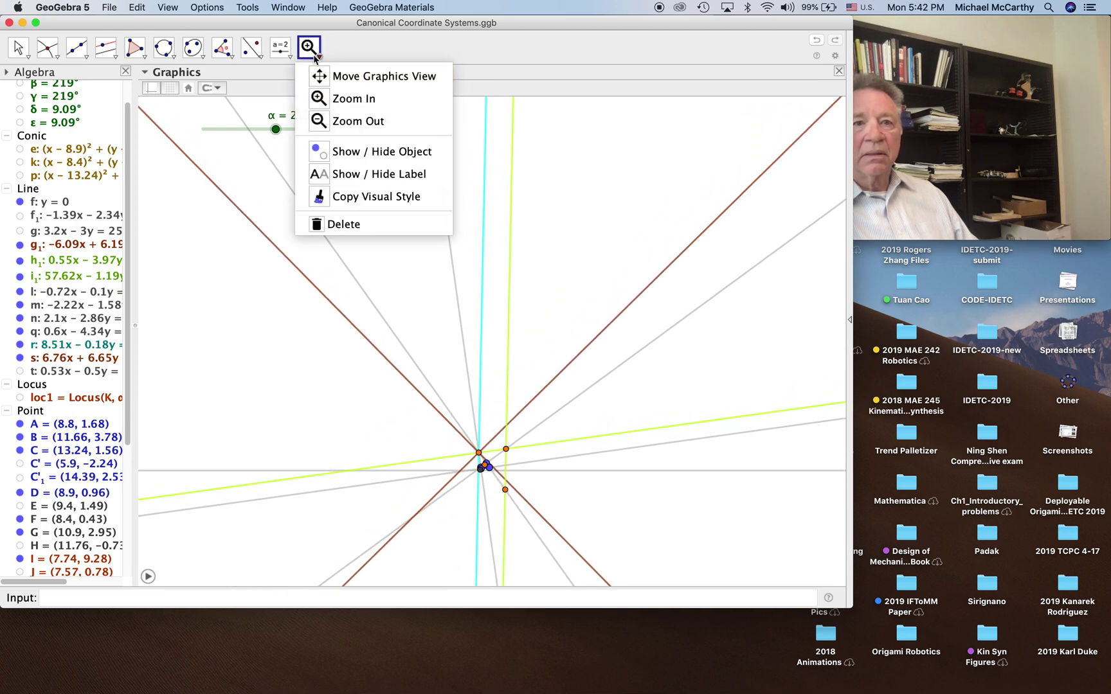
{"action": "left_click", "coordinate": [331, 73]}
{"action": "left_click_drag", "start_coordinate": [413, 270], "coordinate": [318, 93]}
{"action": "left_click", "coordinate": [316, 59]}
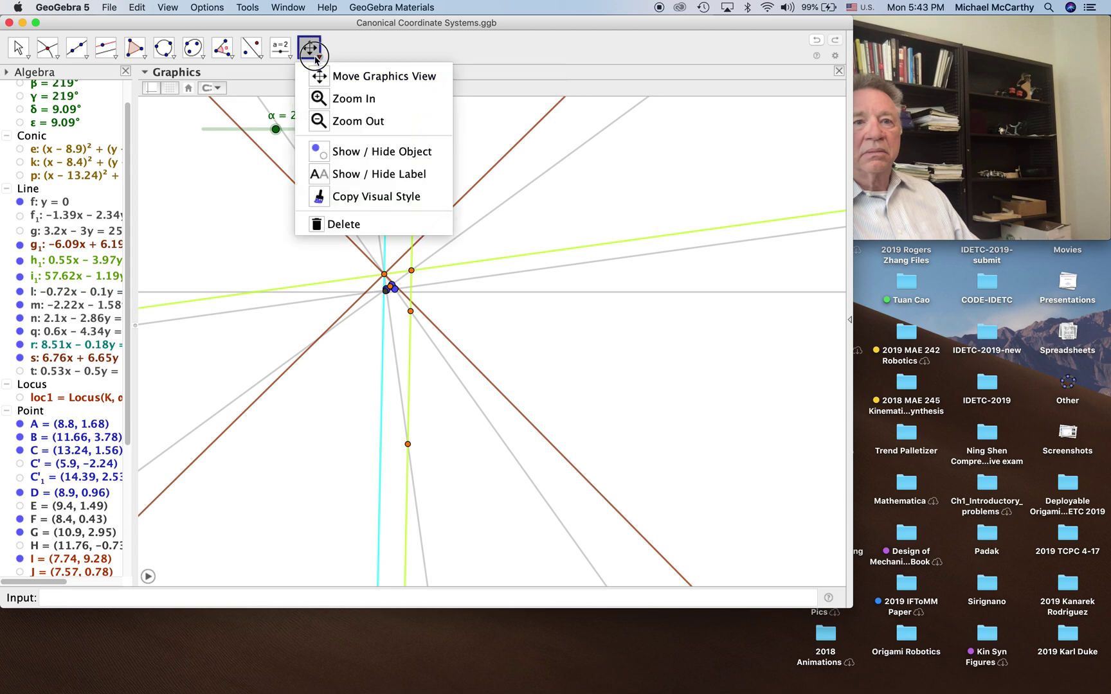
{"action": "left_click", "coordinate": [353, 99]}
{"action": "left_click", "coordinate": [376, 222]}
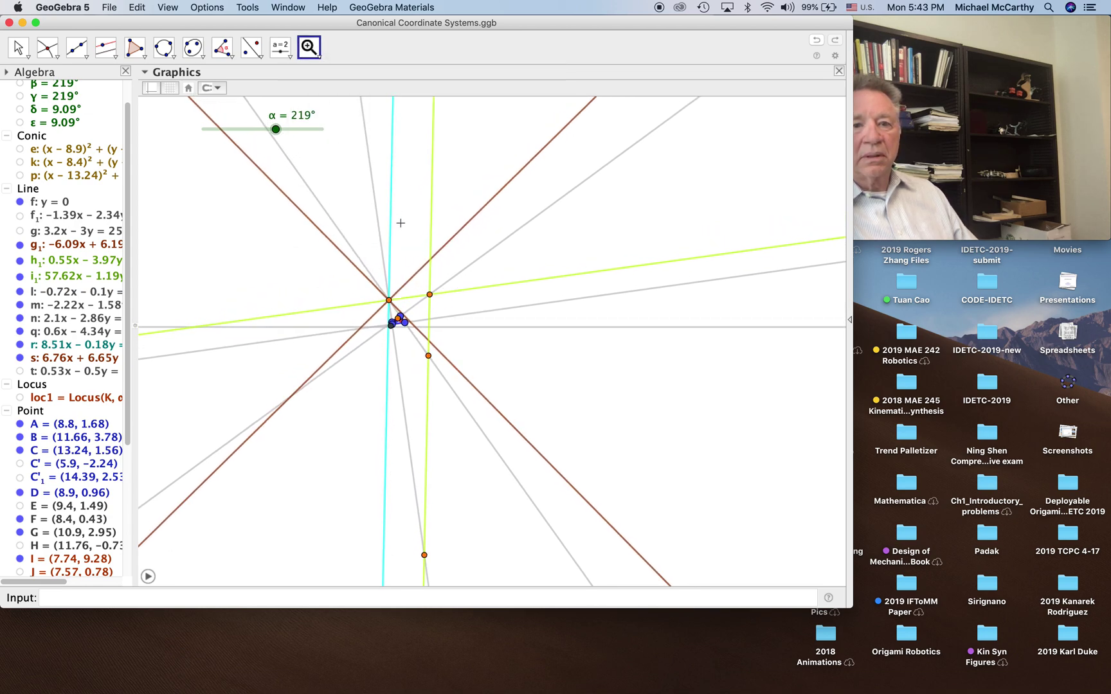
{"action": "left_click", "coordinate": [163, 47]}
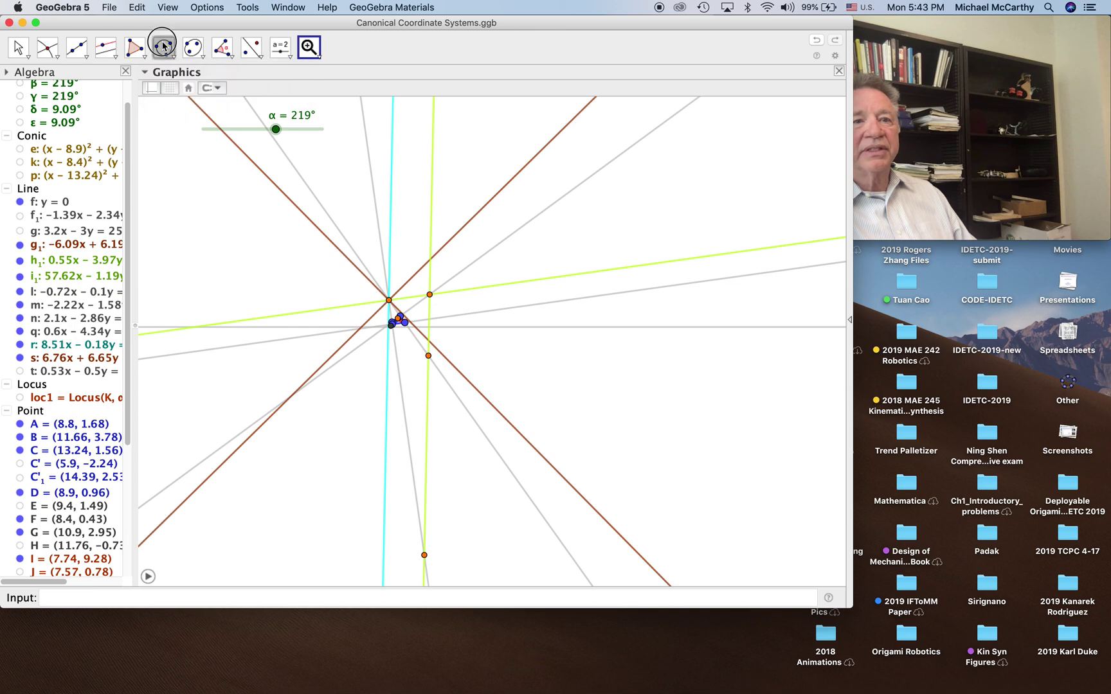
{"action": "left_click", "coordinate": [389, 301]}
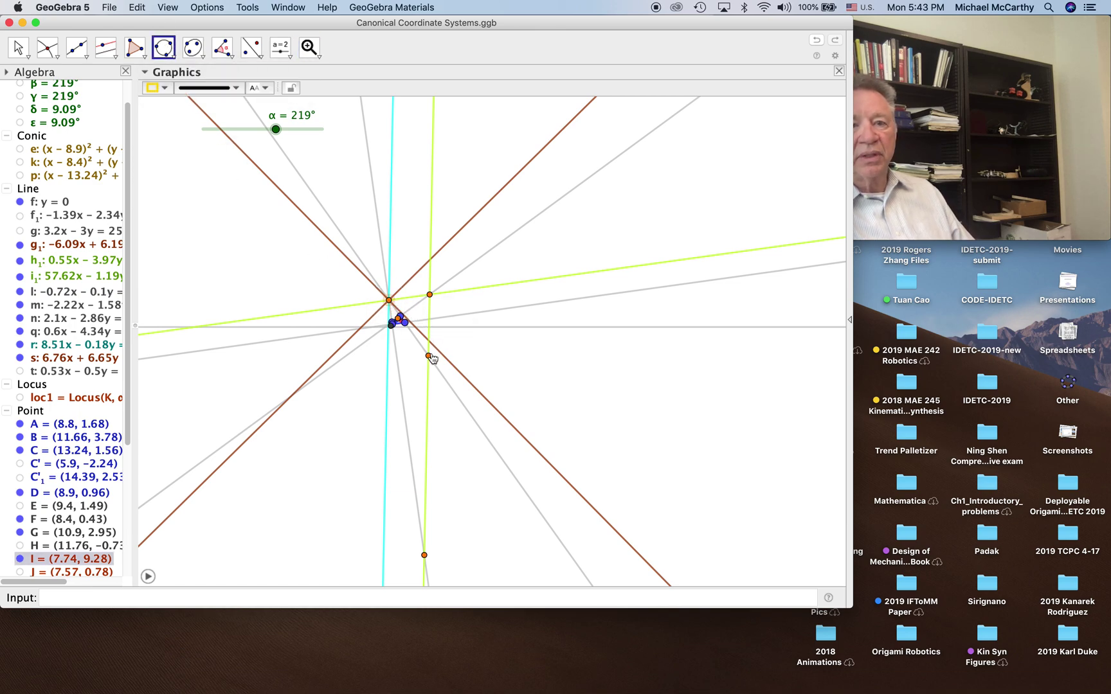
{"action": "left_click", "coordinate": [429, 357]}
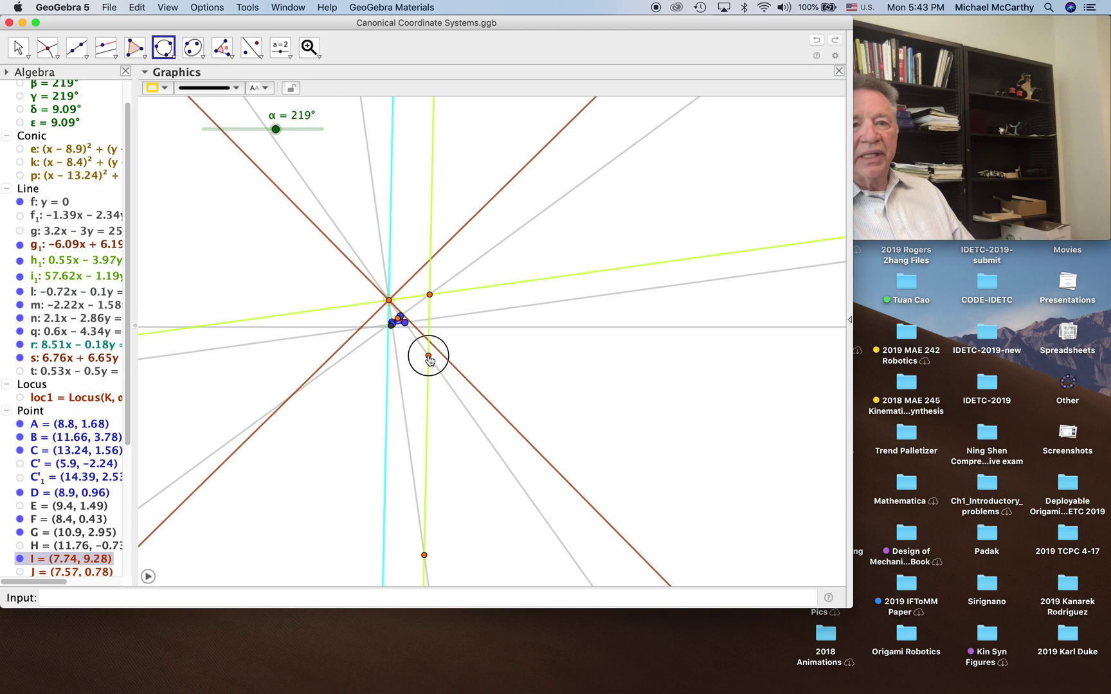
{"action": "left_click", "coordinate": [427, 356]}
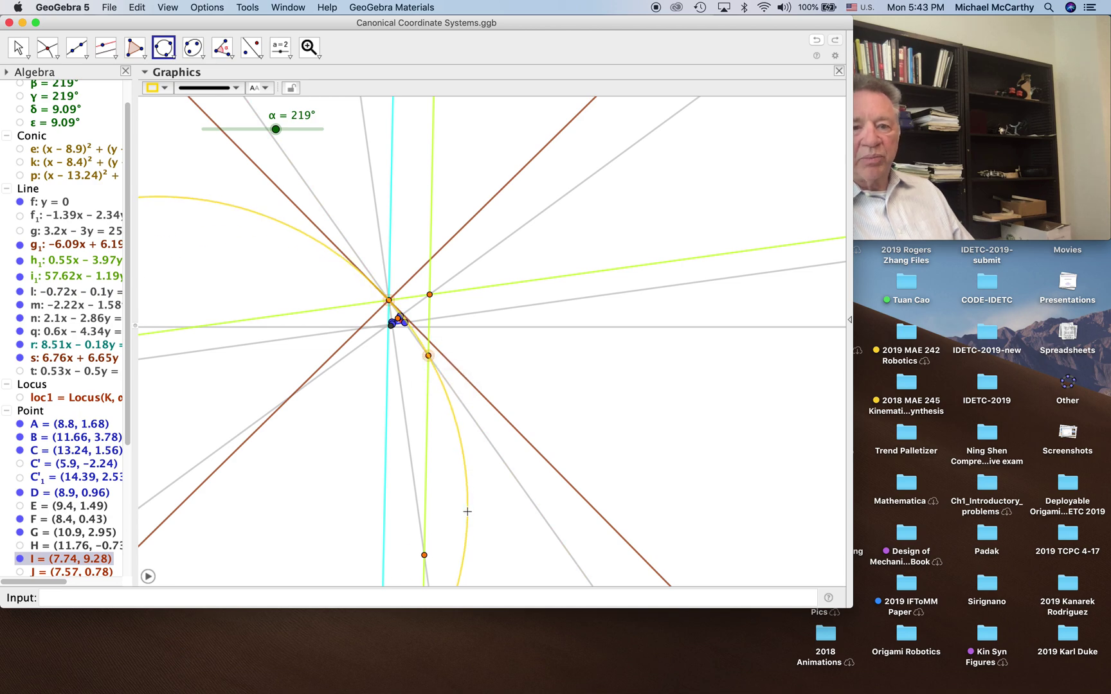
{"action": "left_click", "coordinate": [423, 556]}
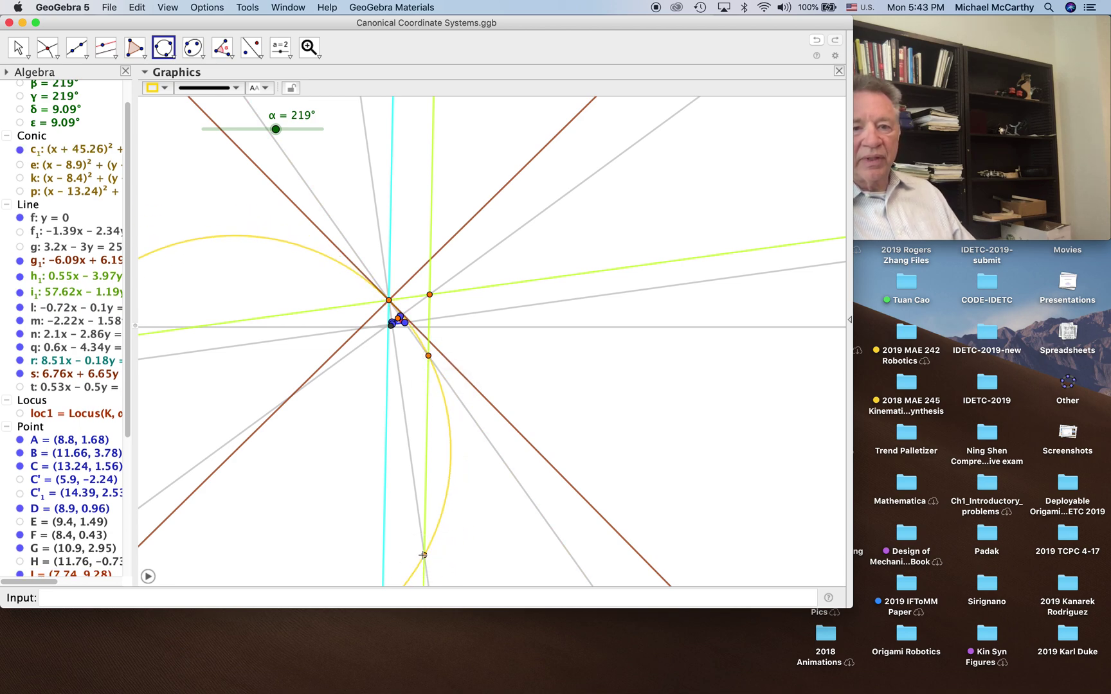
{"action": "left_click", "coordinate": [155, 87]}
{"action": "left_click", "coordinate": [205, 103]}
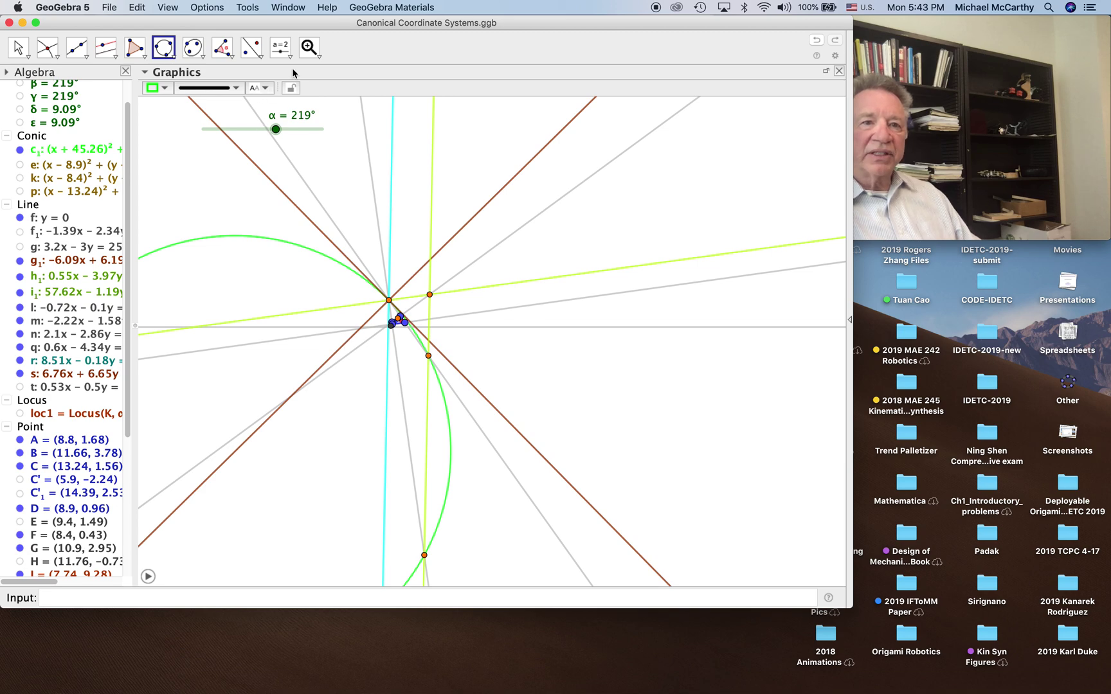
Reshape the blue quadrilateral by moving its vertices to about A (9.14, 1.03), C (14.91, 1.24) and D (9.54, −0.99)
{"action": "left_click", "coordinate": [310, 56]}
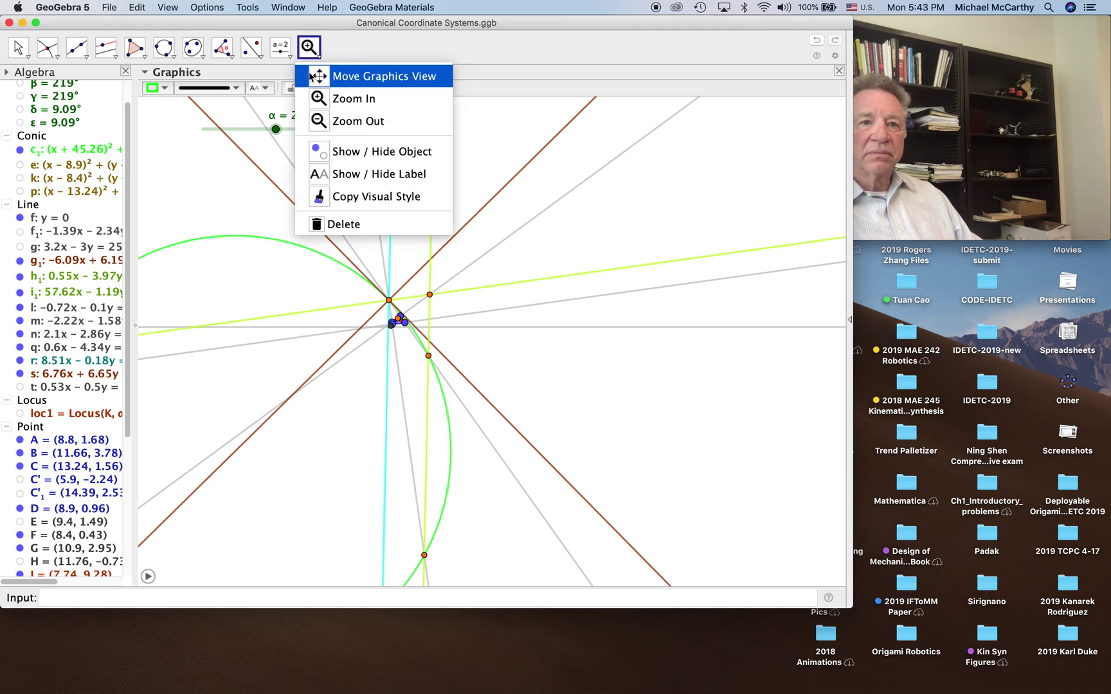
{"action": "left_click", "coordinate": [320, 76]}
{"action": "left_click_drag", "start_coordinate": [306, 325], "coordinate": [454, 211]}
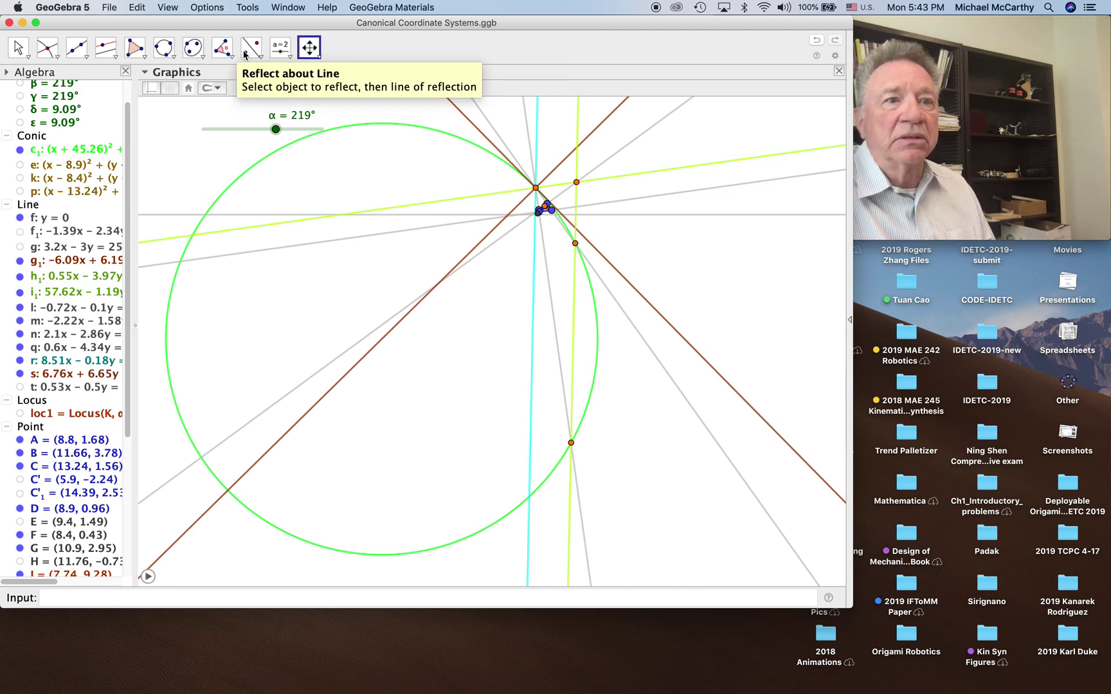
{"action": "left_click", "coordinate": [311, 52]}
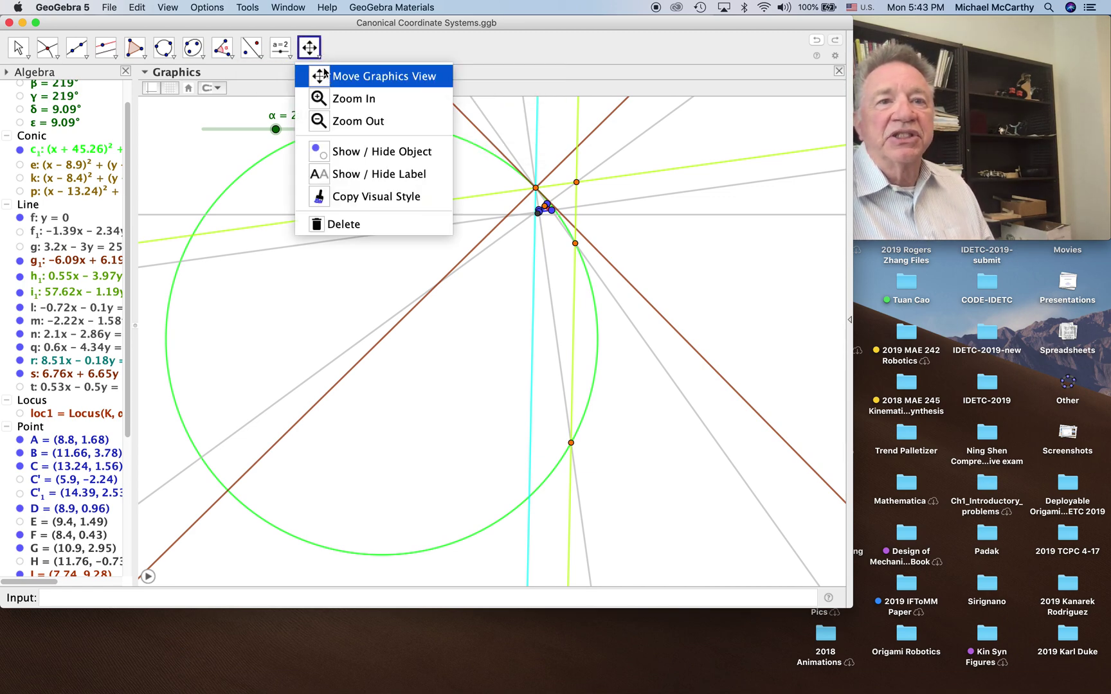
{"action": "left_click", "coordinate": [319, 102]}
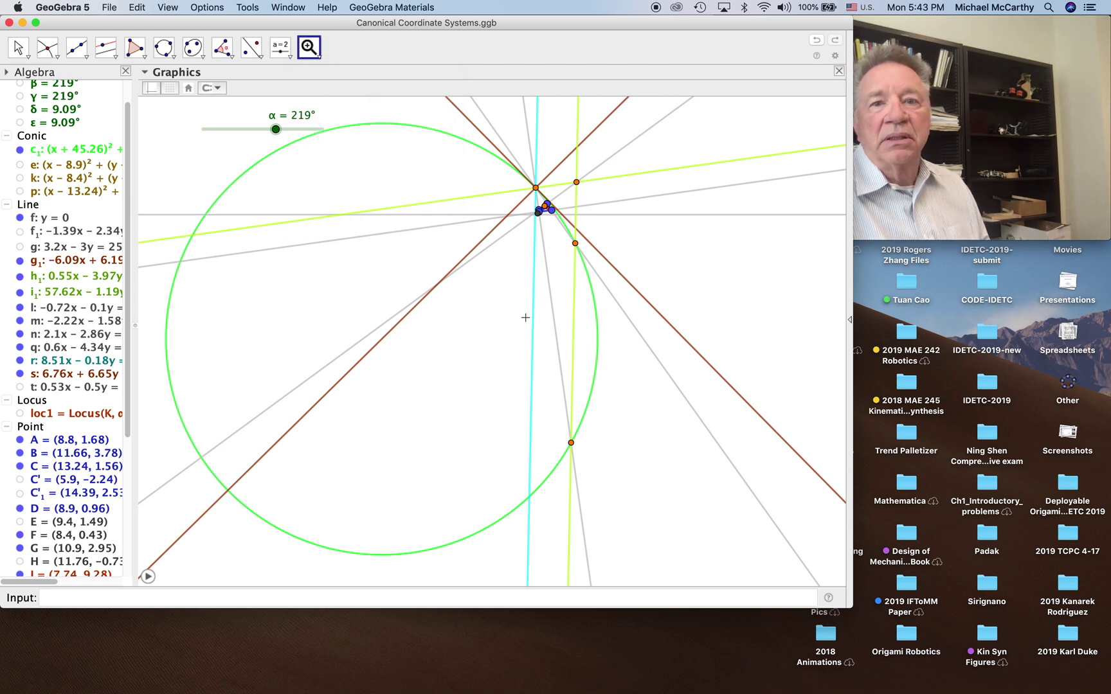
{"action": "left_click", "coordinate": [553, 294]}
{"action": "left_click", "coordinate": [544, 247]}
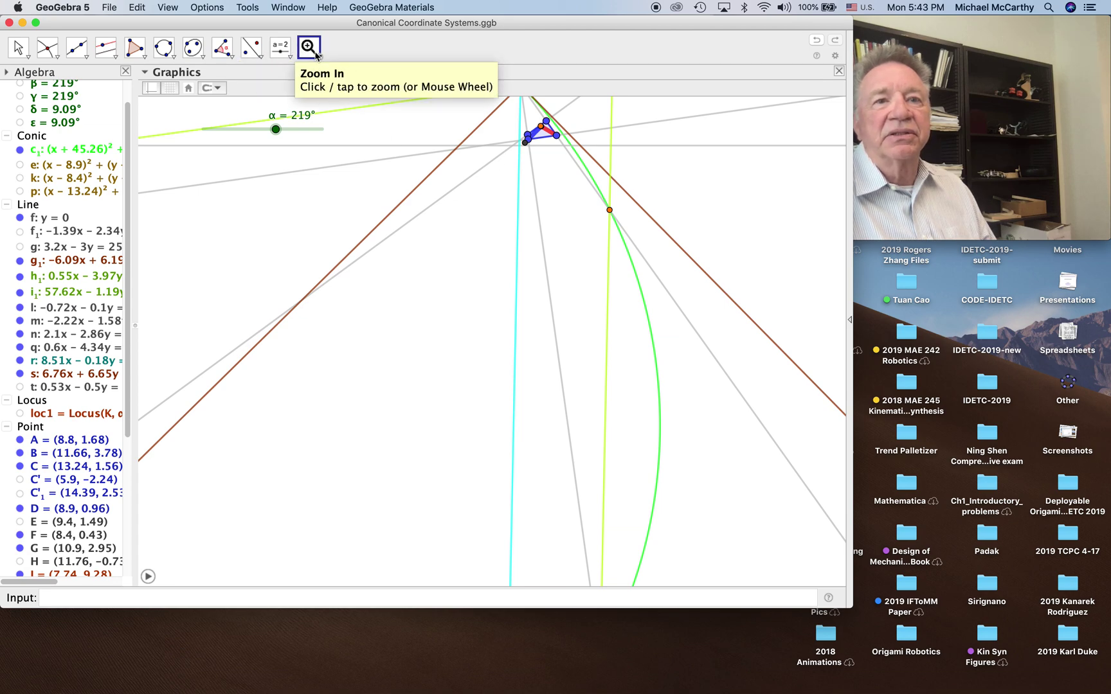
{"action": "left_click", "coordinate": [309, 47]}
{"action": "left_click", "coordinate": [370, 75]}
{"action": "left_click_drag", "start_coordinate": [549, 255], "coordinate": [522, 358]}
{"action": "left_click", "coordinate": [18, 48]}
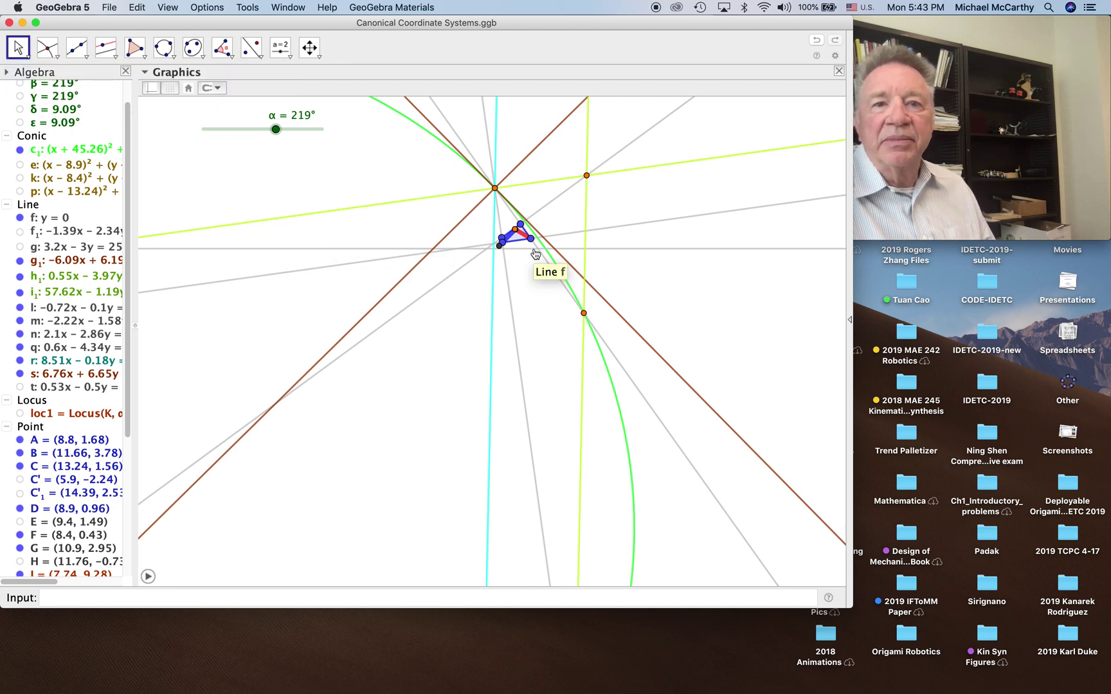
{"action": "left_click_drag", "start_coordinate": [530, 239], "coordinate": [505, 246]}
Start the animation of the angle slider α so the four-bar linkage moves through its positions
{"action": "left_click", "coordinate": [308, 46]}
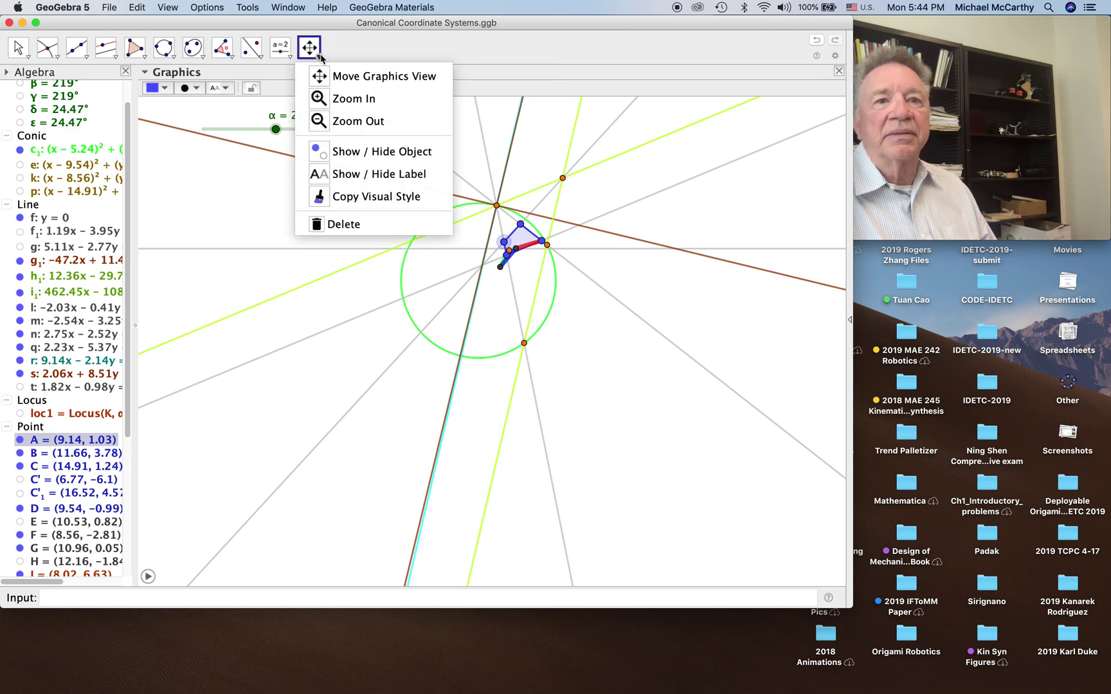
{"action": "left_click", "coordinate": [318, 98]}
{"action": "left_click", "coordinate": [499, 267]}
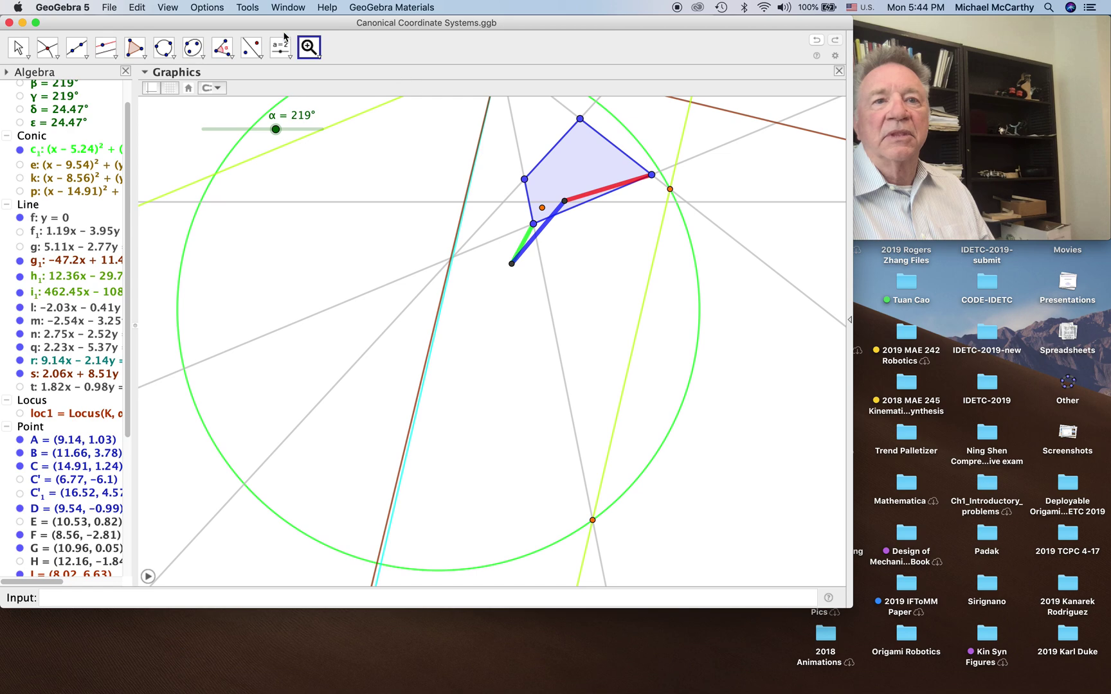
{"action": "left_click", "coordinate": [314, 58]}
{"action": "left_click", "coordinate": [320, 76]}
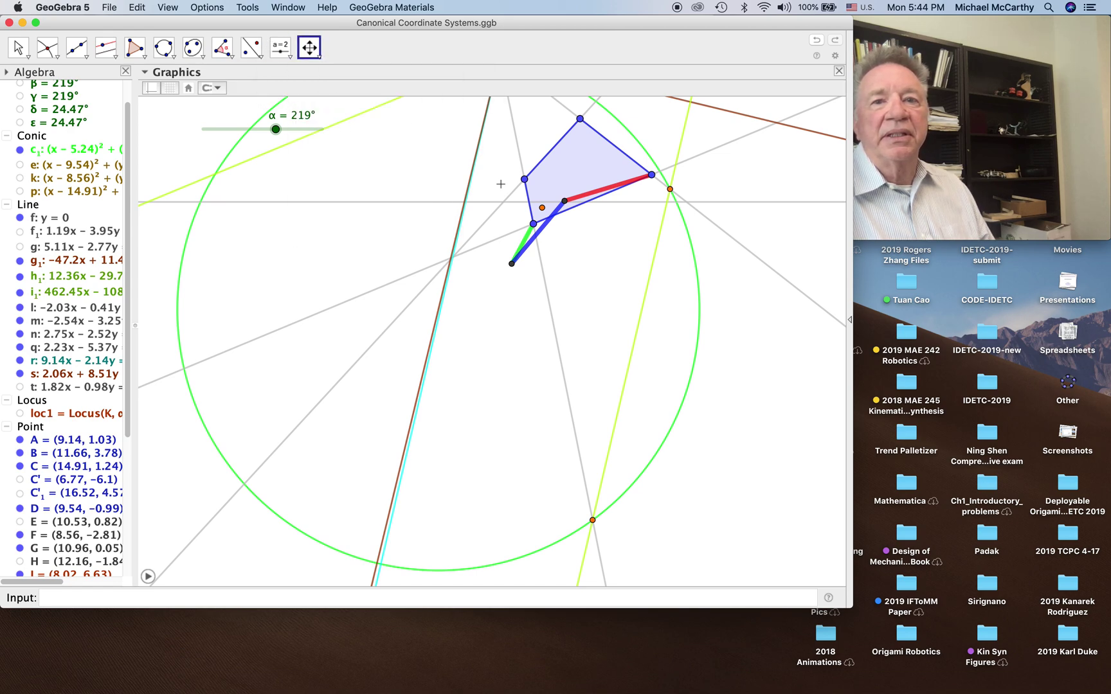
{"action": "left_click_drag", "start_coordinate": [552, 248], "coordinate": [463, 371]}
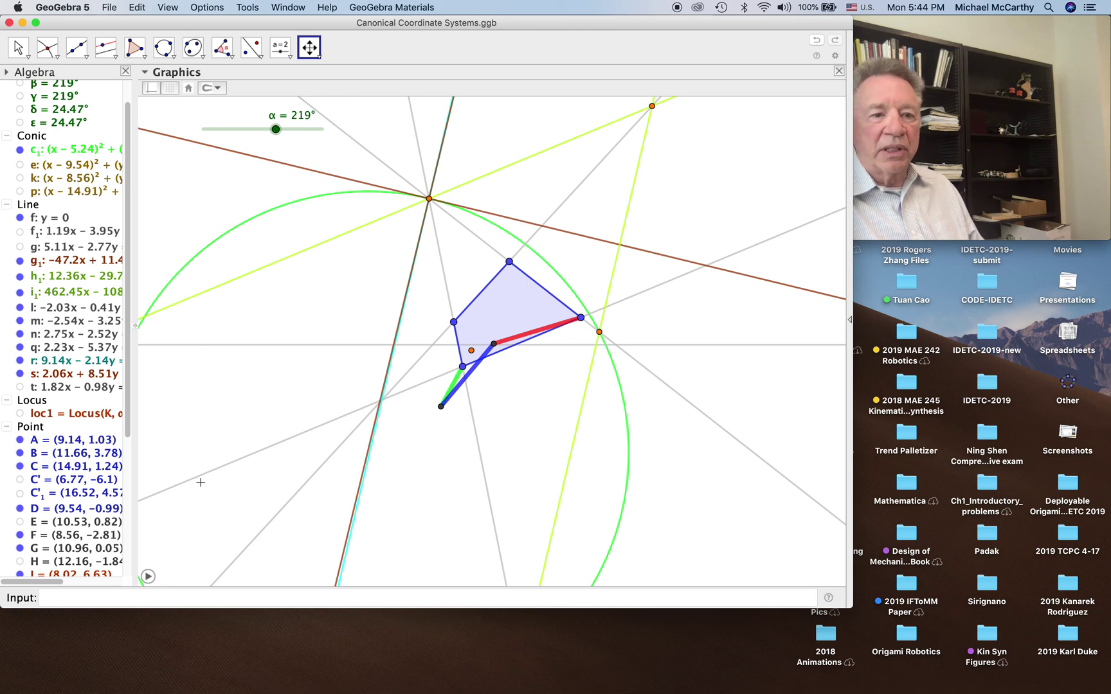
{"action": "left_click", "coordinate": [147, 577]}
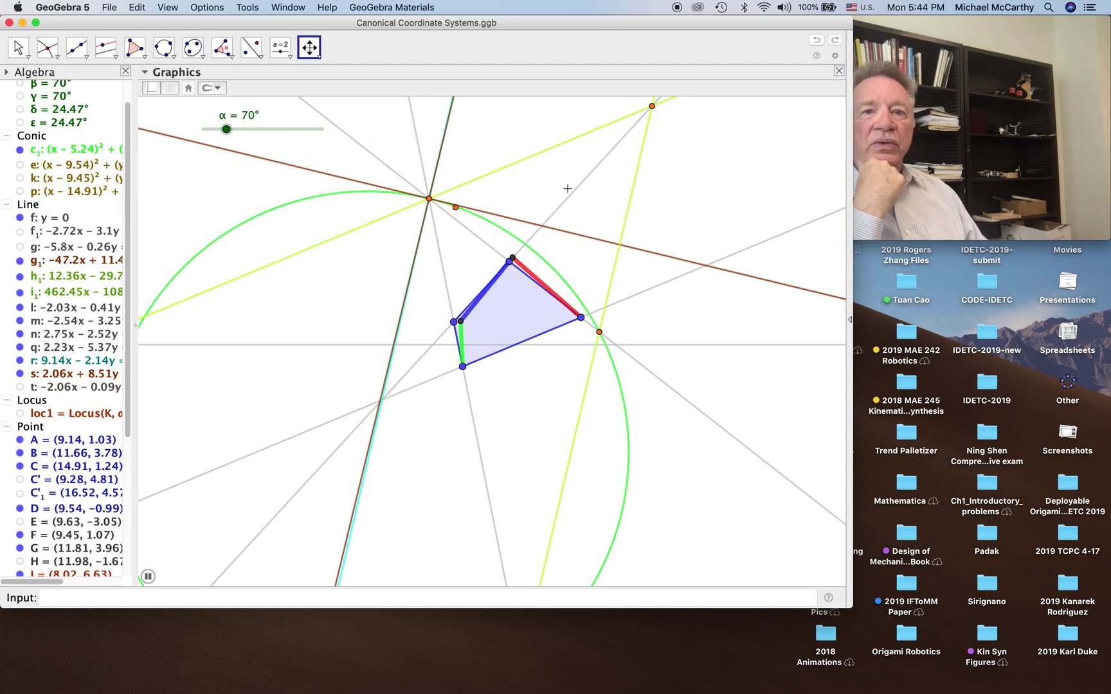
Reshape the animated linkage's blue quadrilateral by moving D to about (10.1, −1.4), A to about (9.41, 0.52) and B to about (11.39, 3.49)
{"action": "left_click", "coordinate": [17, 50]}
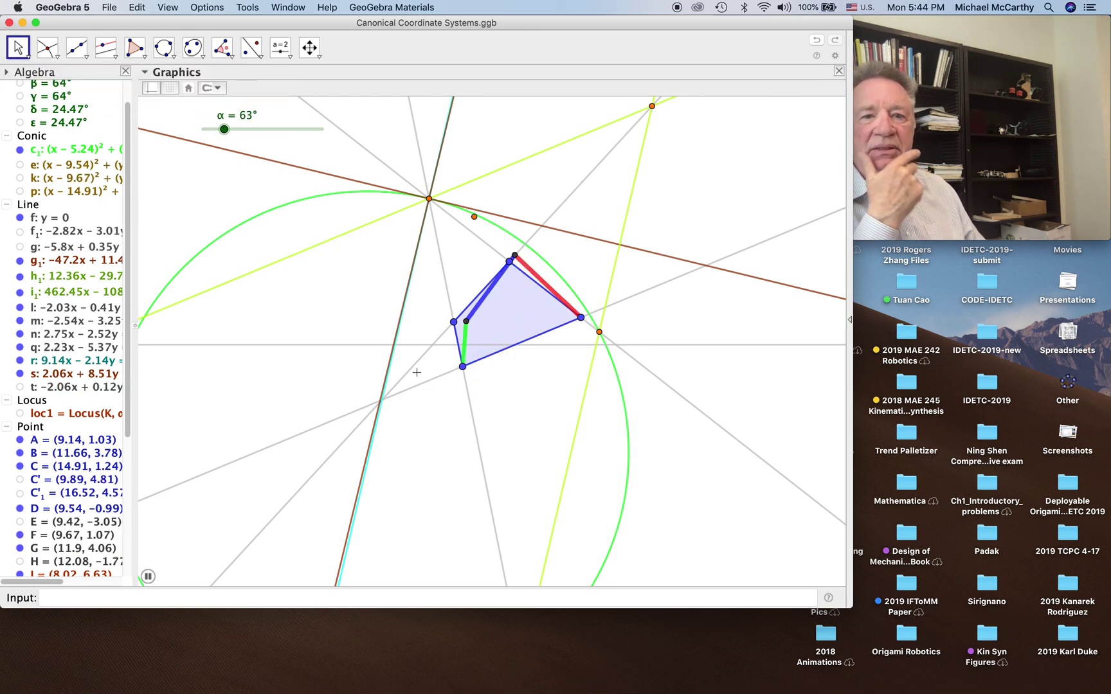
{"action": "left_click_drag", "start_coordinate": [464, 373], "coordinate": [476, 379]}
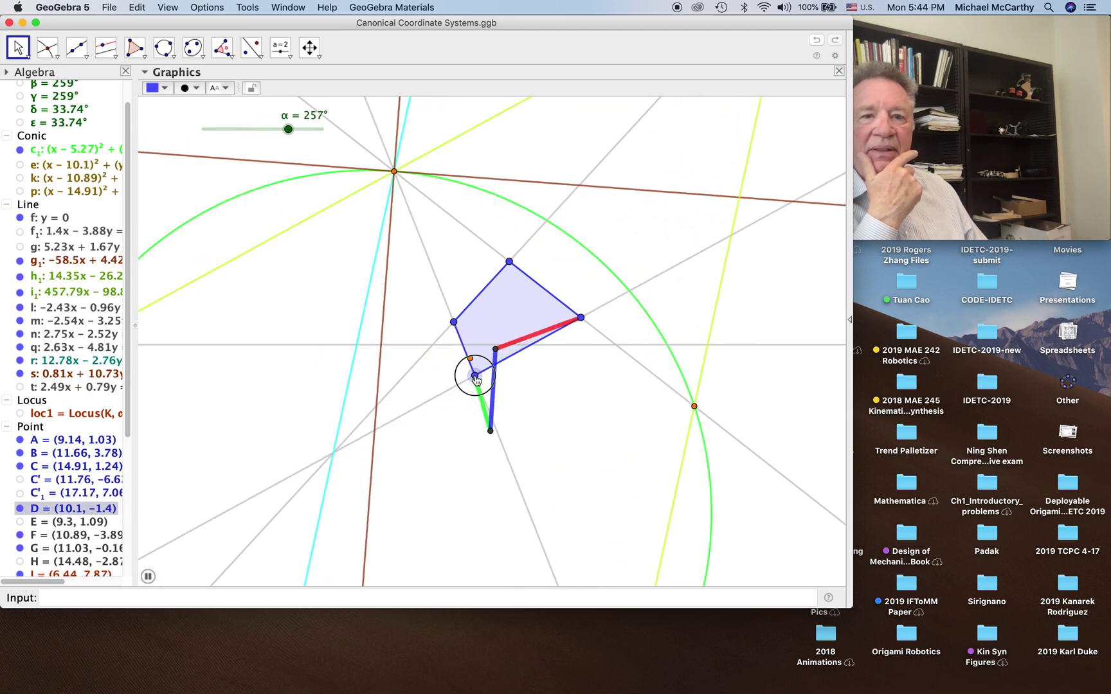
{"action": "left_click_drag", "start_coordinate": [453, 322], "coordinate": [460, 334]}
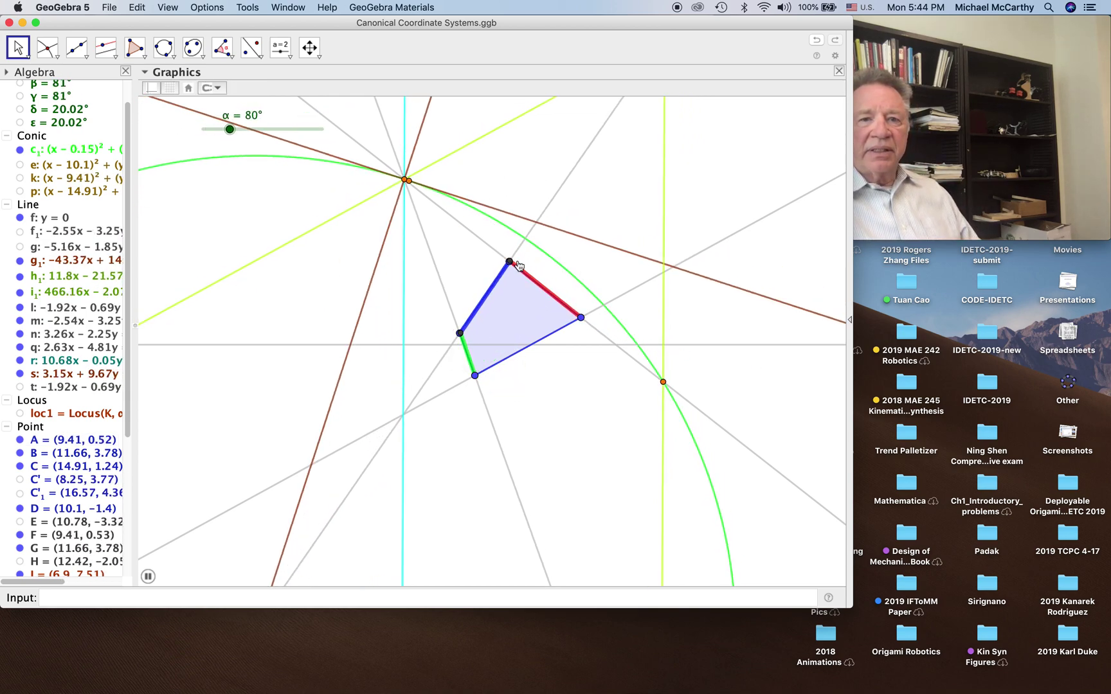
{"action": "left_click_drag", "start_coordinate": [508, 264], "coordinate": [507, 273]}
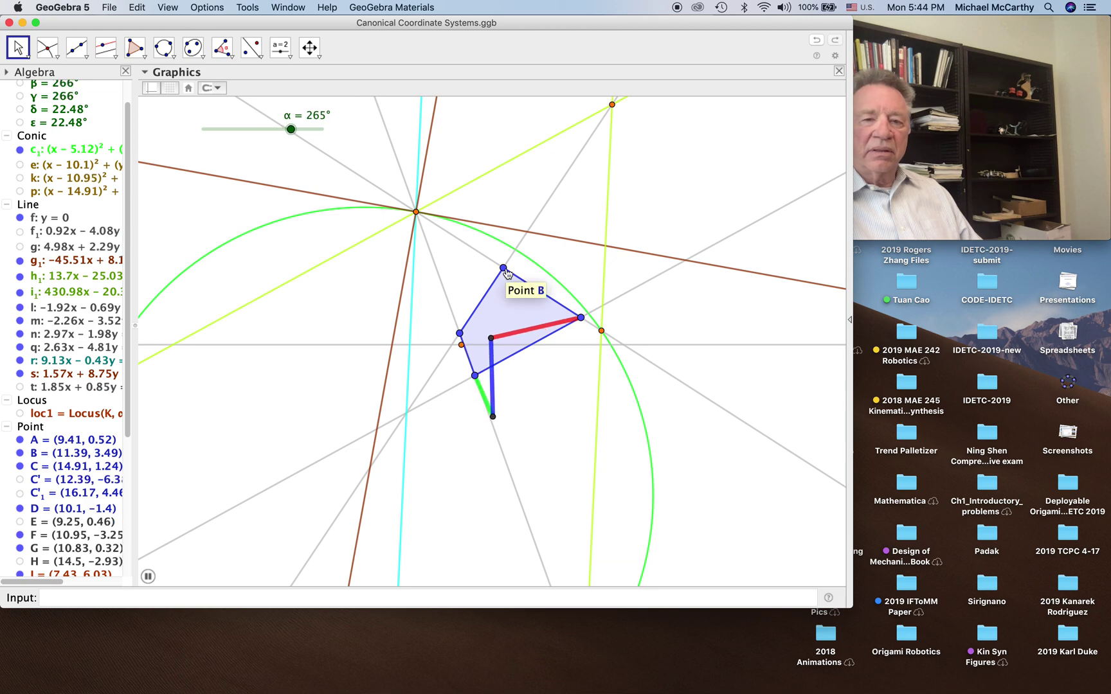